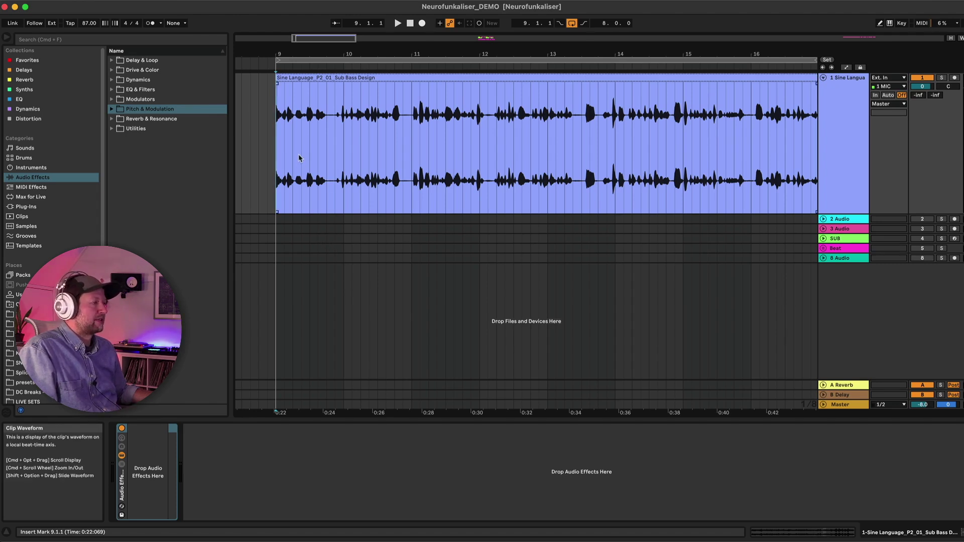
Load Shifter onto the dialogue track and lower its coarse pitch to -11 semitones
key(space)
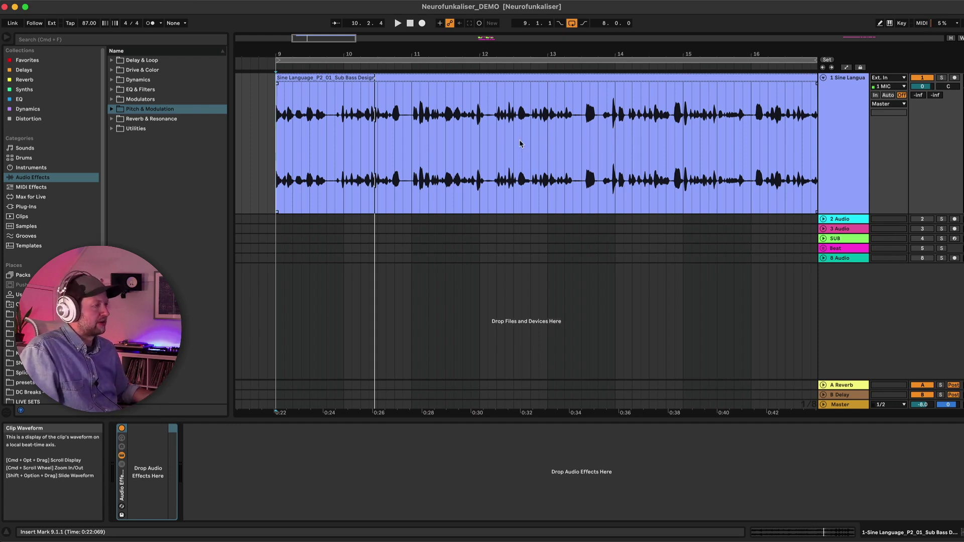
click(278, 151)
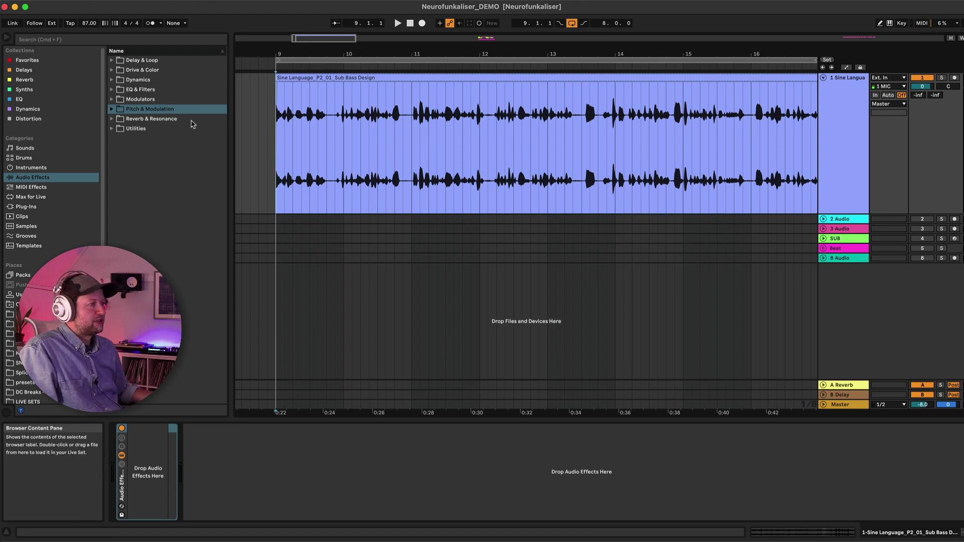
click(124, 109)
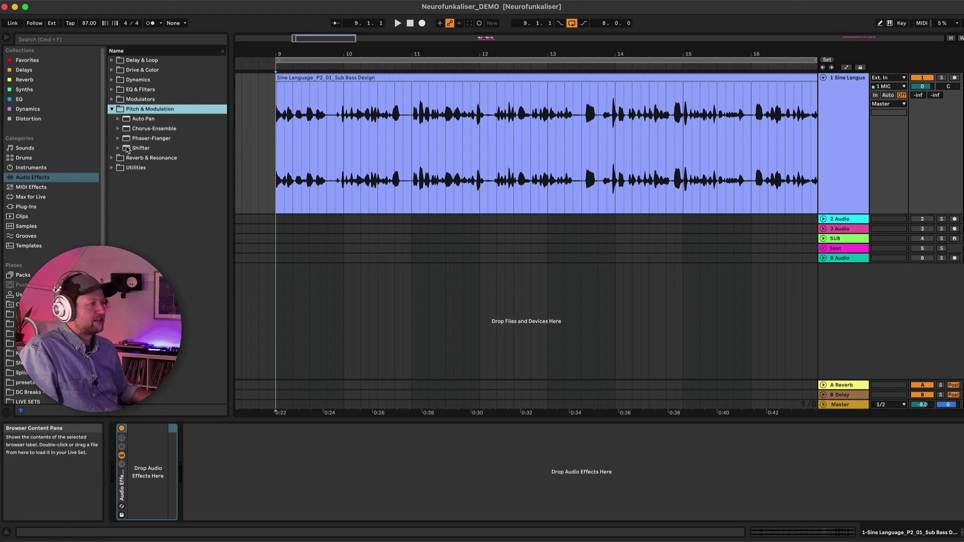
drag(138, 148, 140, 447)
click(147, 450)
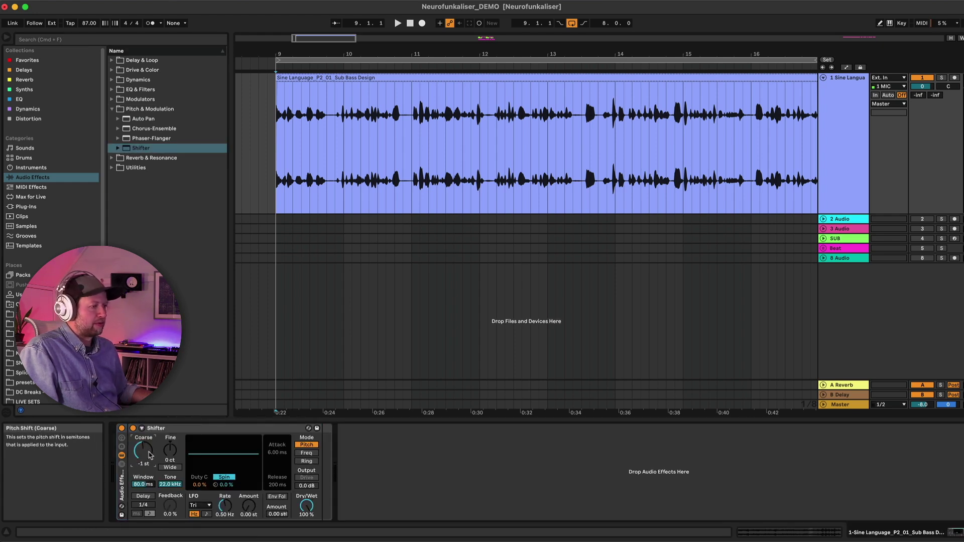
key(space)
drag(148, 454, 149, 480)
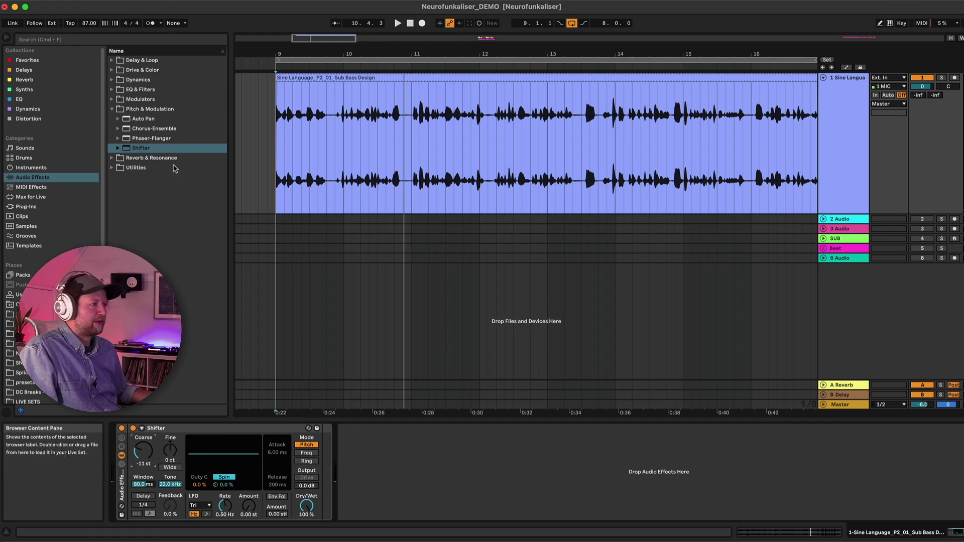
Add Erosion after Shifter in Noise mode at 1.25 kHz, amount 150, and A/B it
click(112, 90)
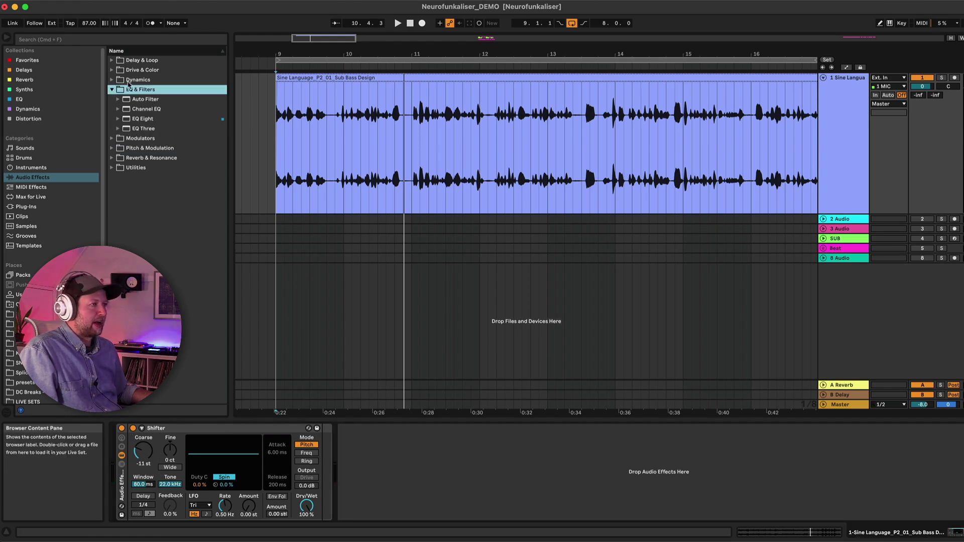
click(111, 70)
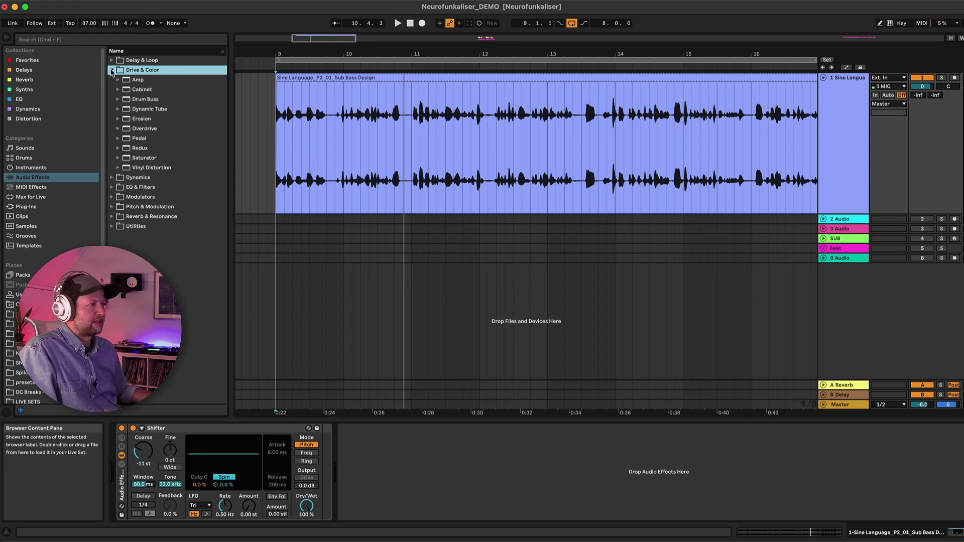
mouse_move(128, 121)
mouse_down()
mouse_move(279, 299)
mouse_move(316, 451)
mouse_move(322, 446)
mouse_up()
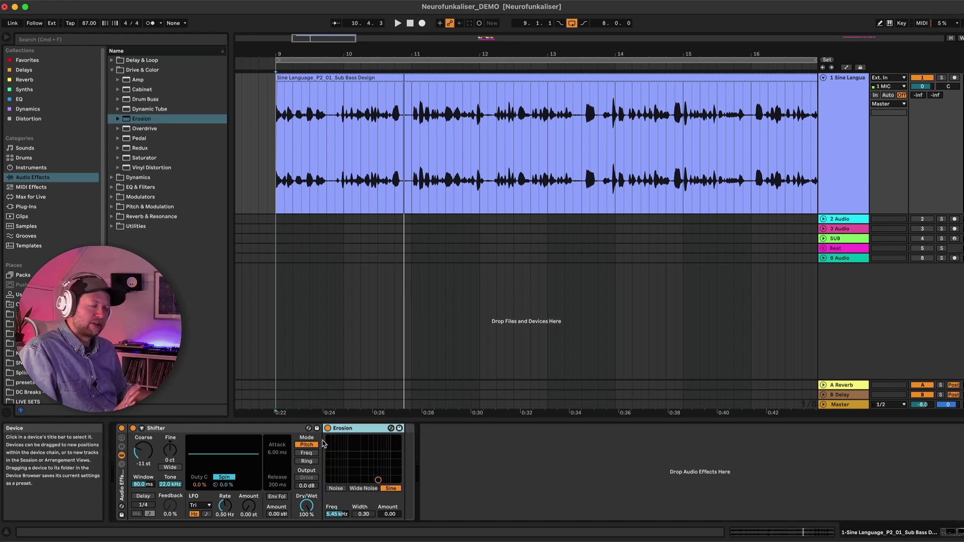
click(336, 488)
mouse_move(362, 476)
mouse_down()
mouse_move(372, 480)
mouse_move(347, 470)
mouse_up()
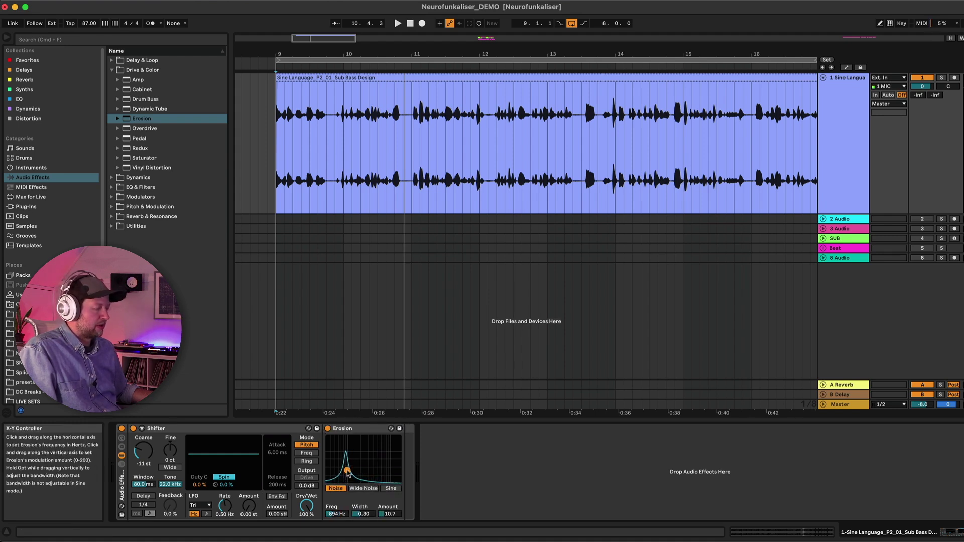
key(space)
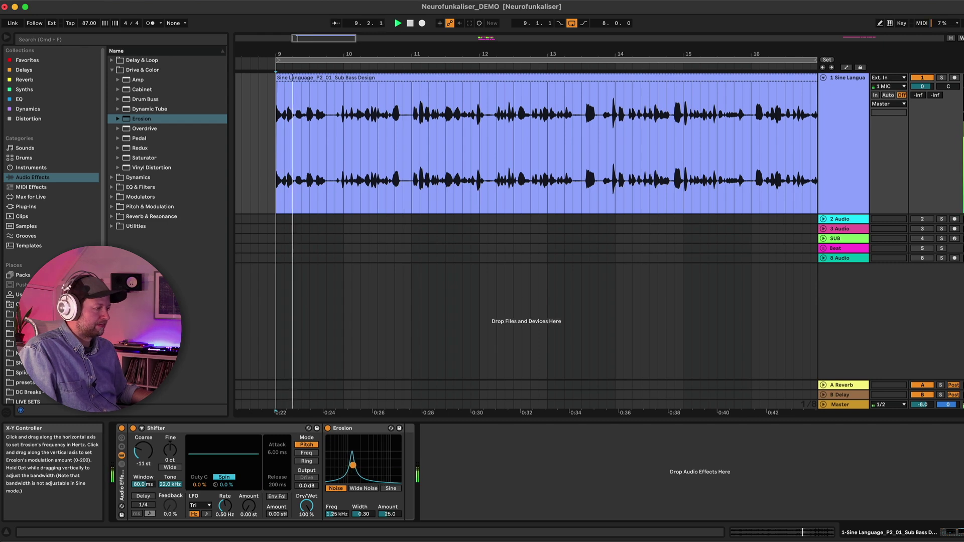
drag(347, 471, 353, 443)
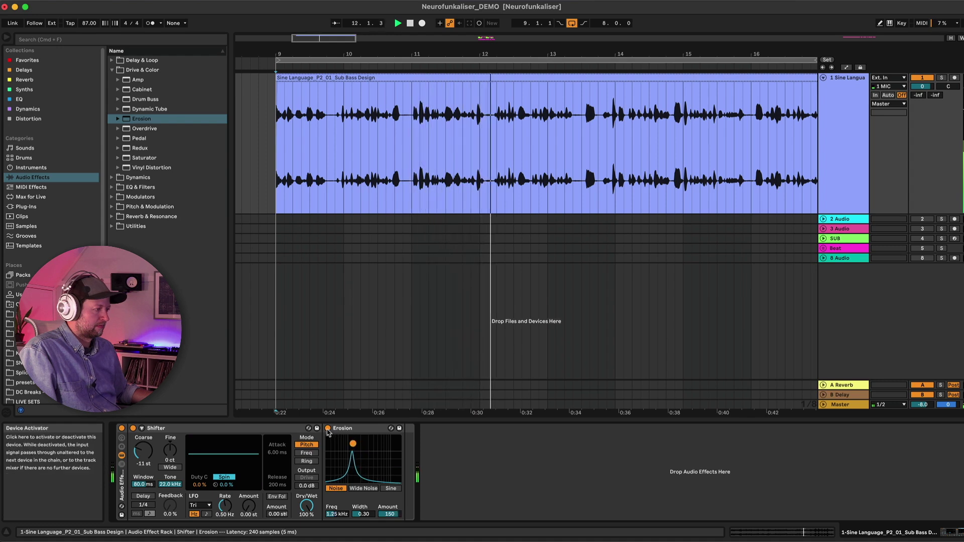
click(327, 429)
click(327, 429)
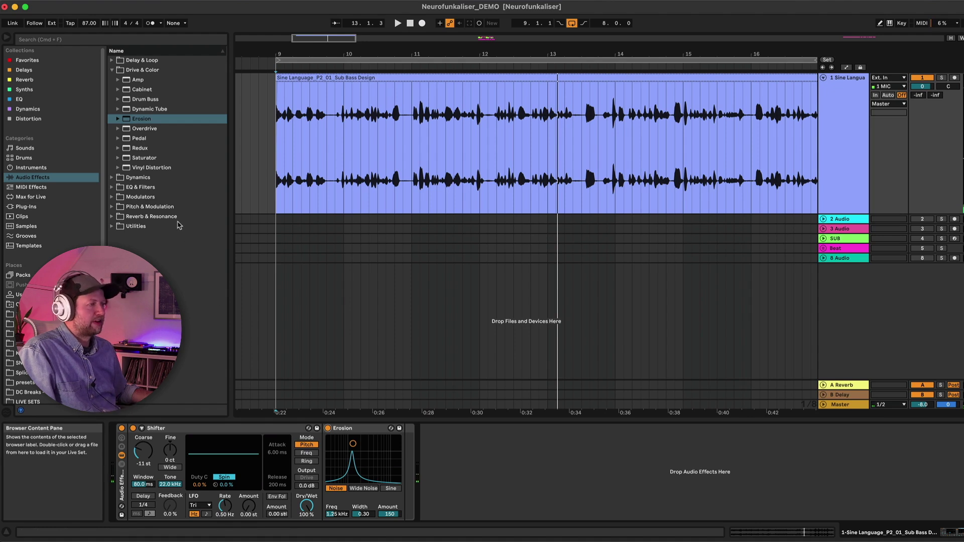
Add EQ Eight after Erosion, boosting band 2 and cutting band 3 near 1 kHz
click(112, 187)
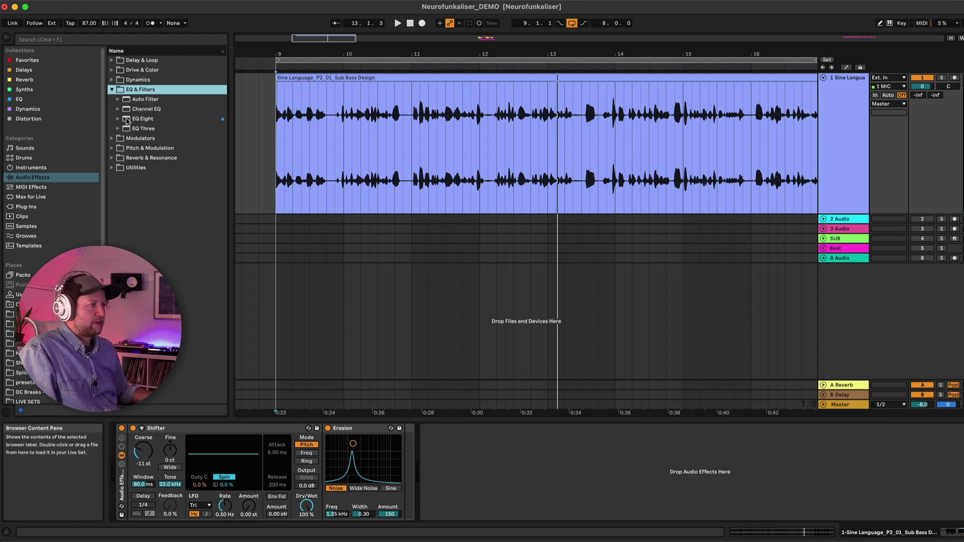
drag(143, 120, 408, 442)
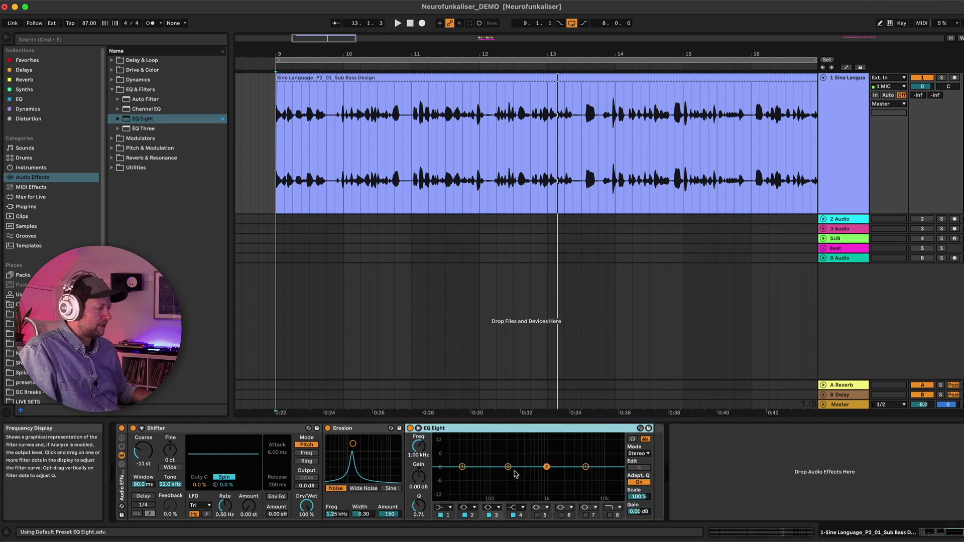
drag(508, 467, 546, 489)
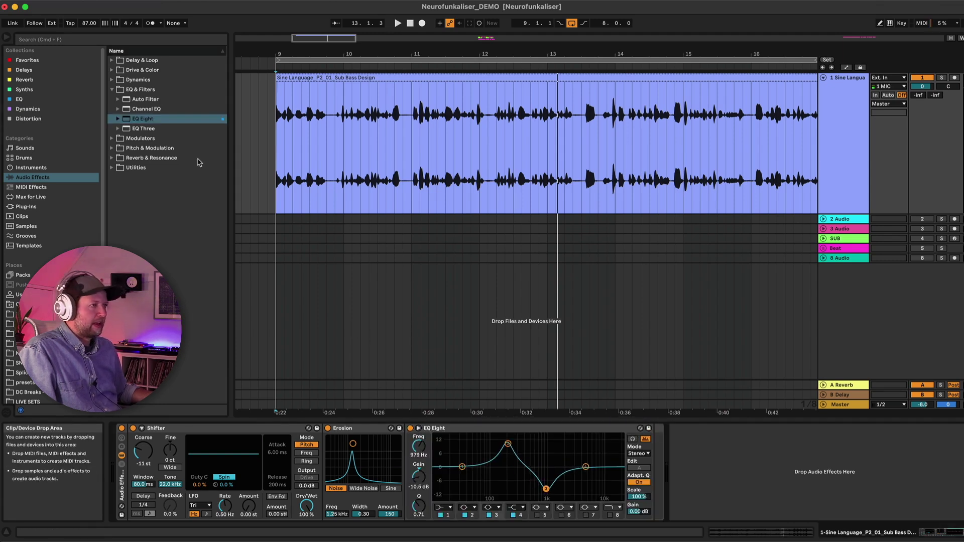
Add an LFO mapped to EQ band 3 frequency with a 34–82 % range
click(113, 139)
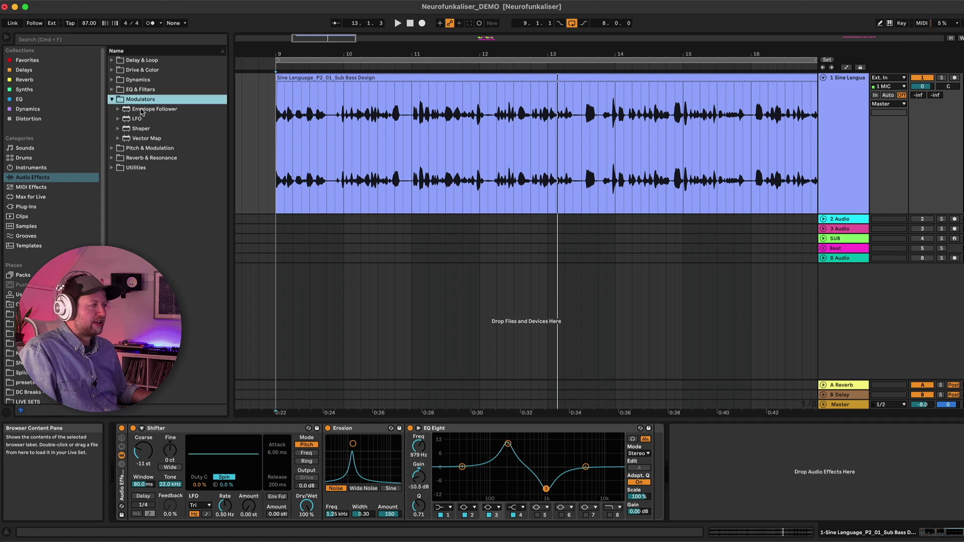
mouse_move(136, 121)
mouse_down()
mouse_move(668, 447)
mouse_move(653, 445)
mouse_up()
click(676, 441)
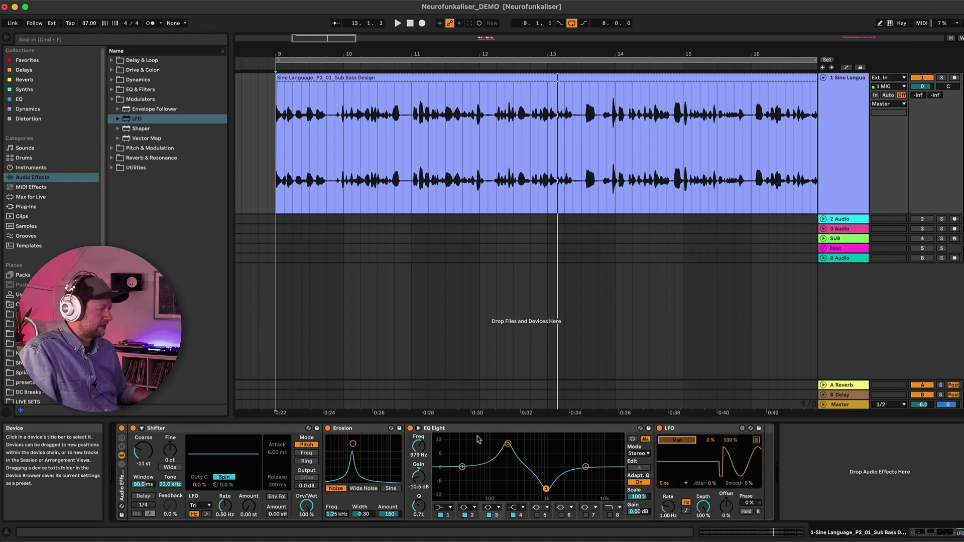
click(419, 448)
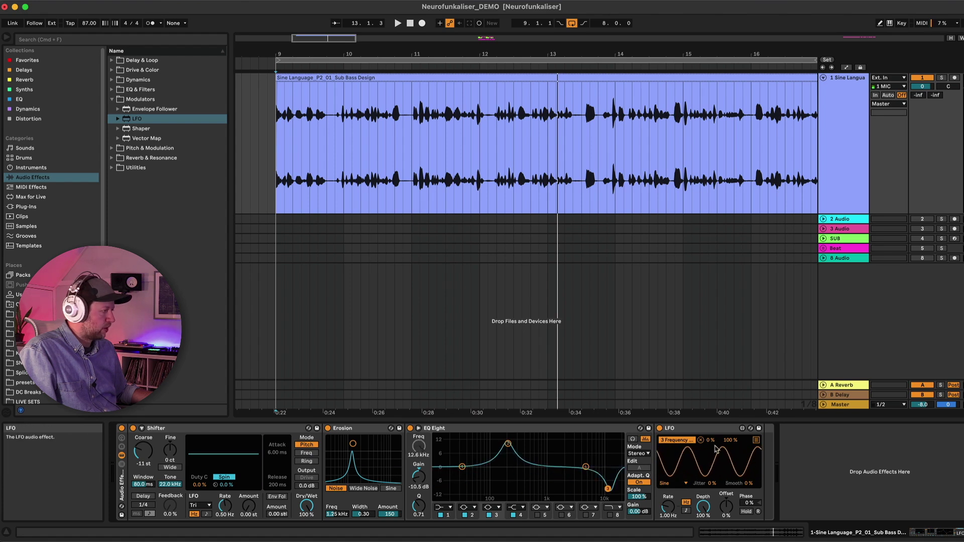
drag(712, 441, 711, 424)
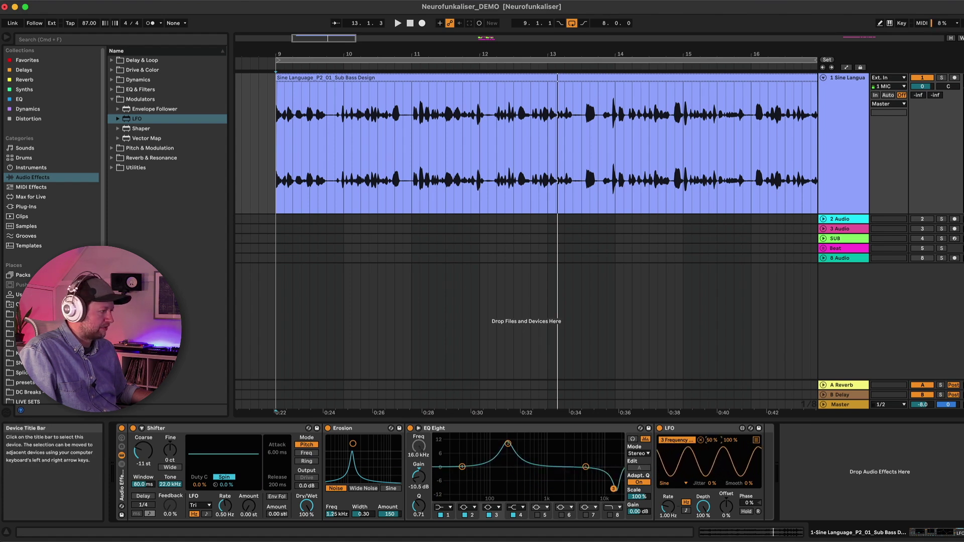
drag(728, 441, 715, 441)
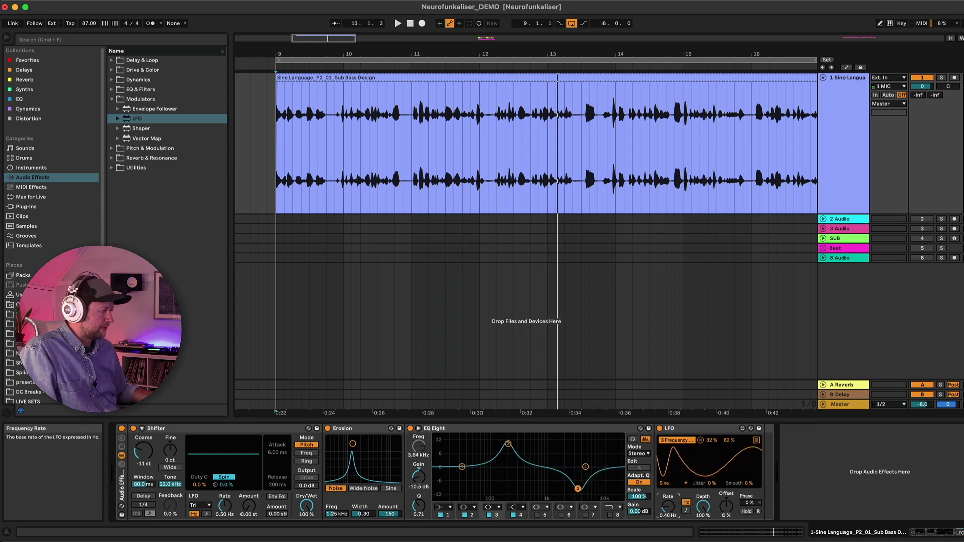
Map the same LFO to EQ band 2 frequency, inverted from 56 % to about 38 %
click(756, 440)
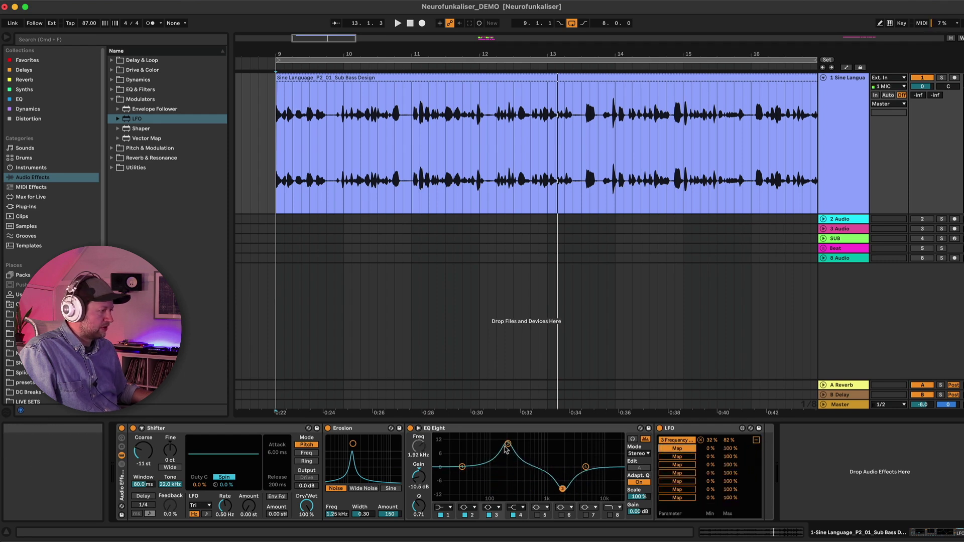
click(472, 518)
click(419, 446)
drag(710, 449, 710, 432)
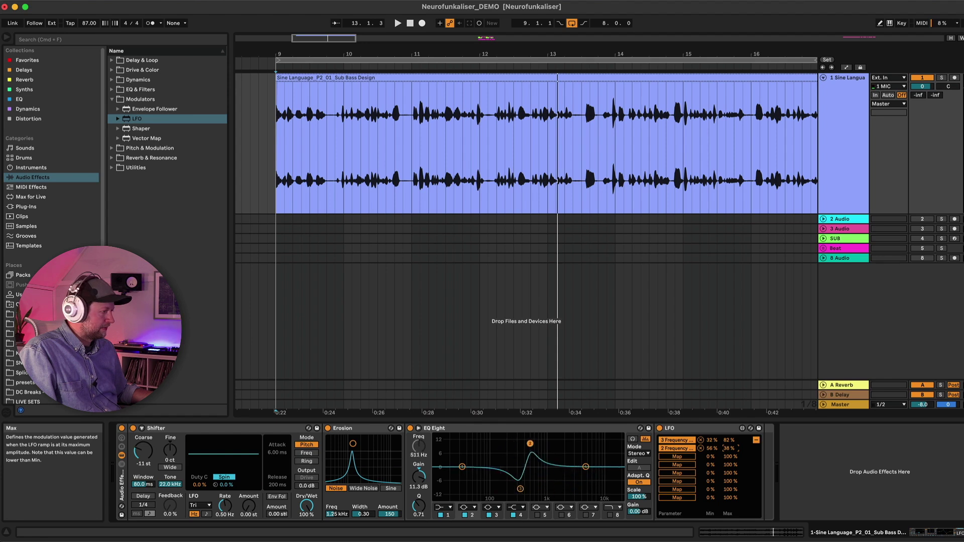
click(756, 439)
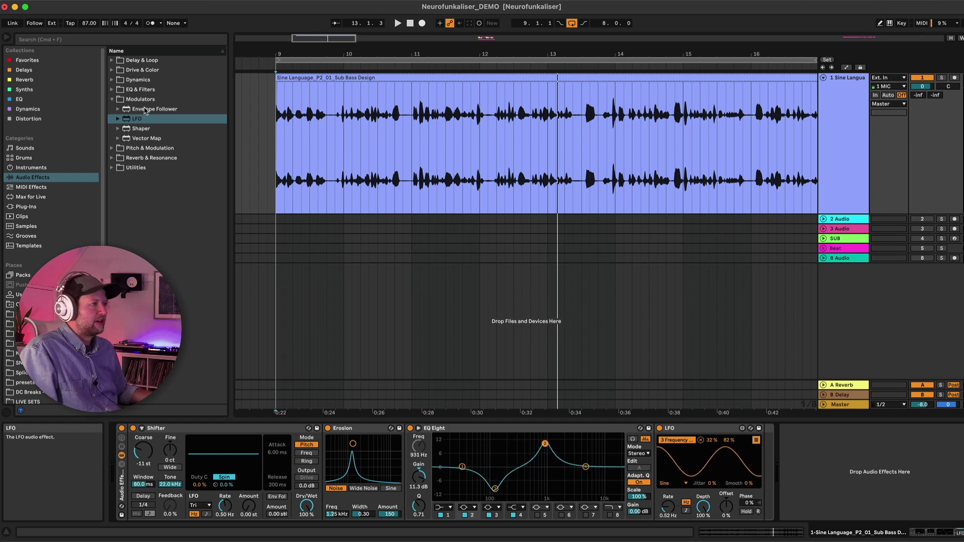
Add an Envelope Follower to the chain and set its gain to 9.6 dB
drag(143, 109, 724, 444)
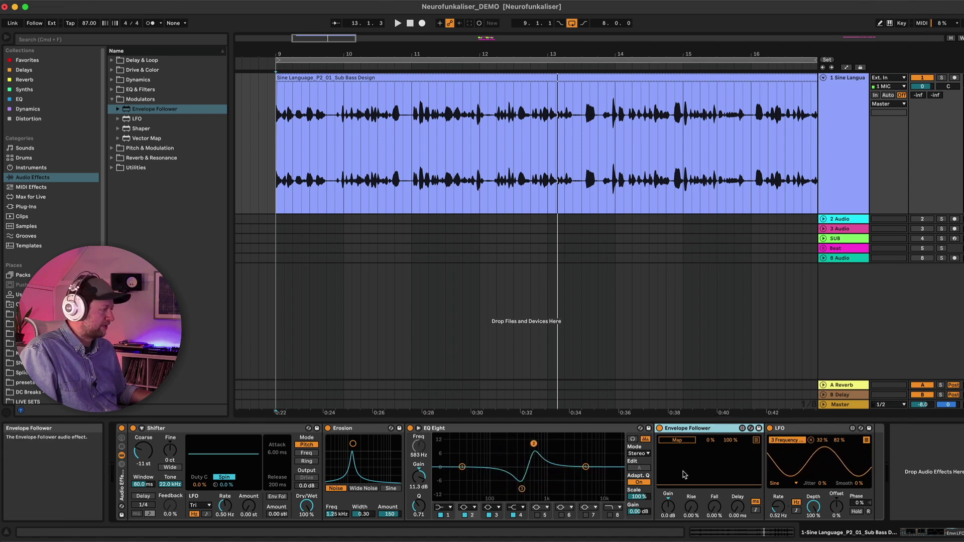
key(space)
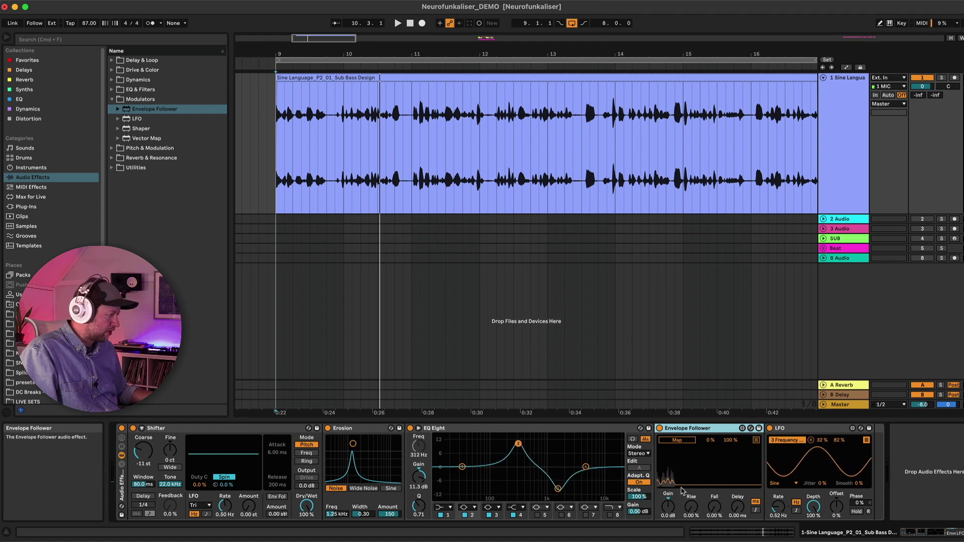
drag(672, 502, 672, 486)
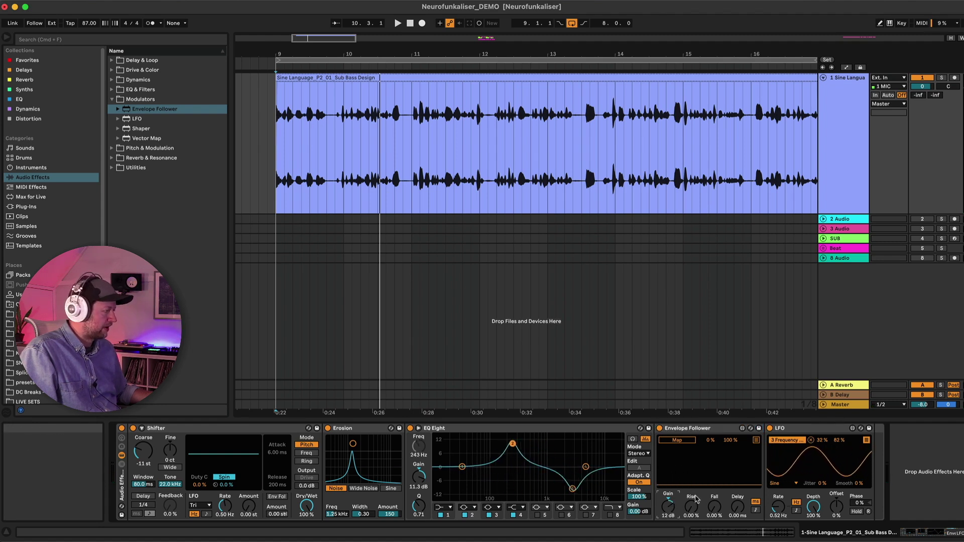
key(space)
drag(668, 504, 668, 509)
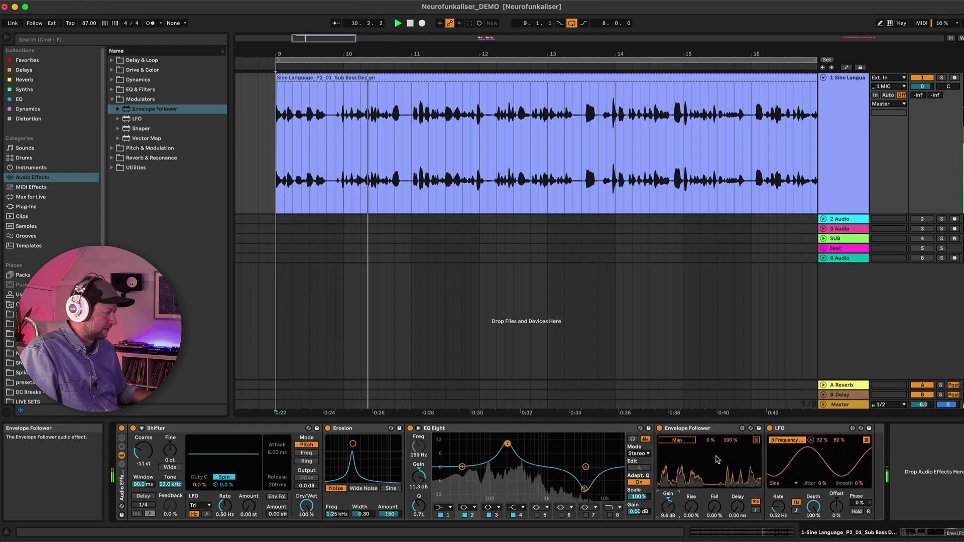
Map the Envelope Follower to the LFO rate with a 15–72 % range
click(682, 442)
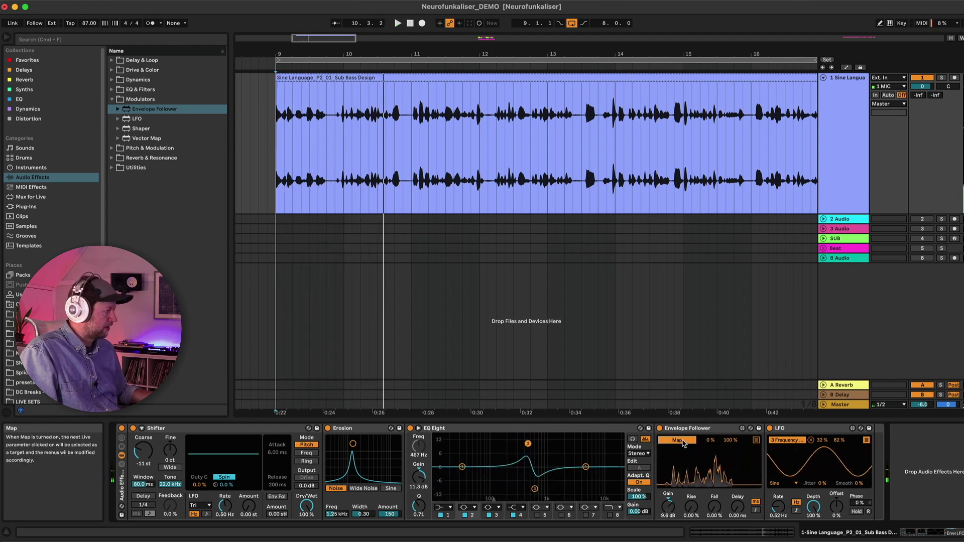
click(779, 506)
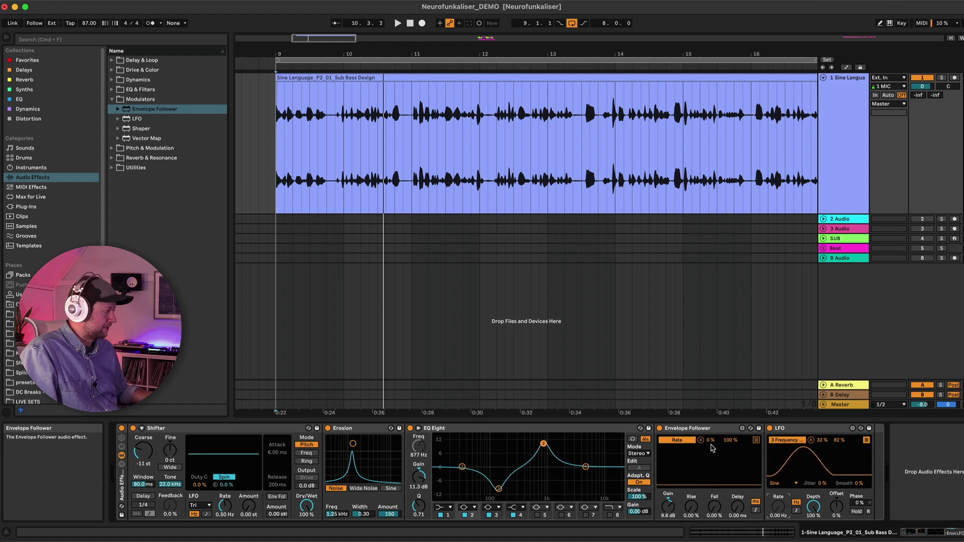
drag(712, 443, 712, 433)
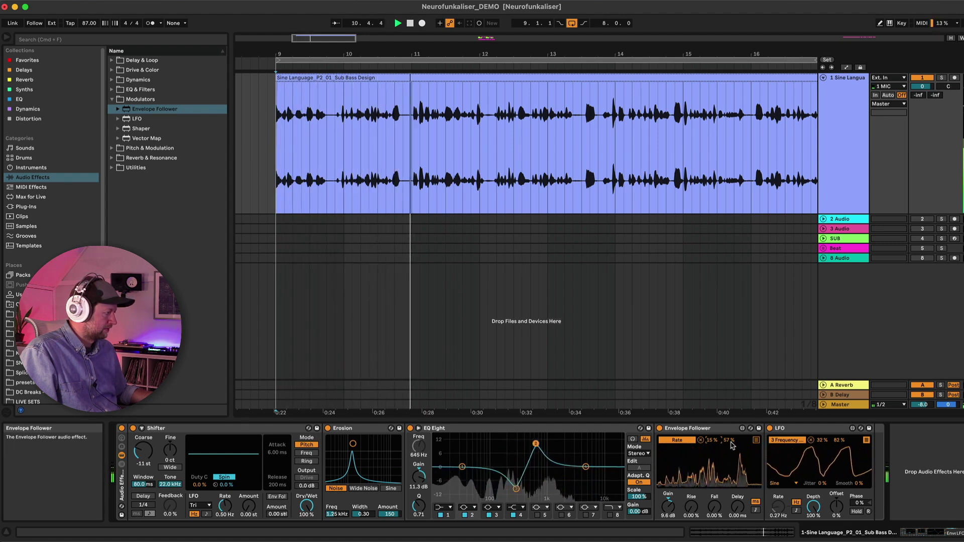
drag(729, 441, 729, 426)
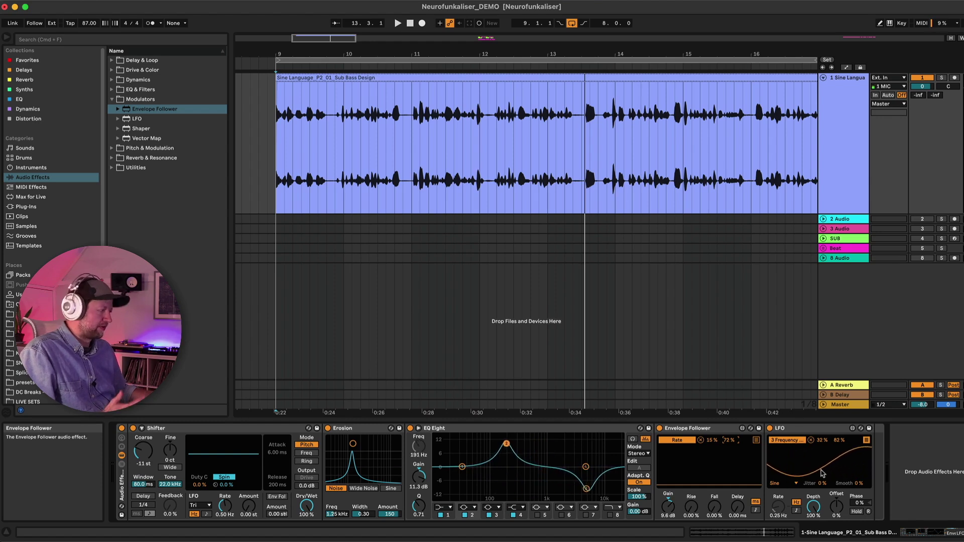
Fold the LFO and Envelope Follower, then place an Auto Filter at the chain's end
click(788, 484)
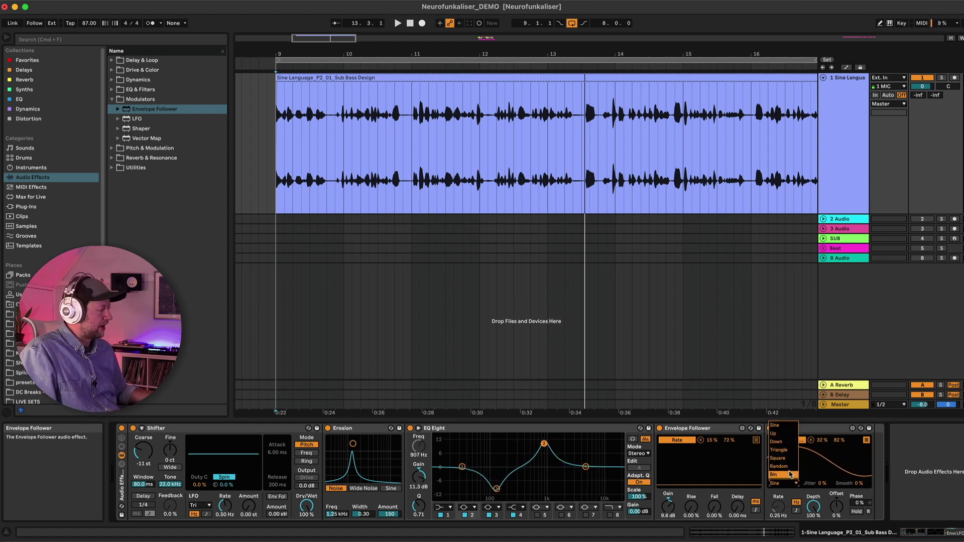
click(822, 432)
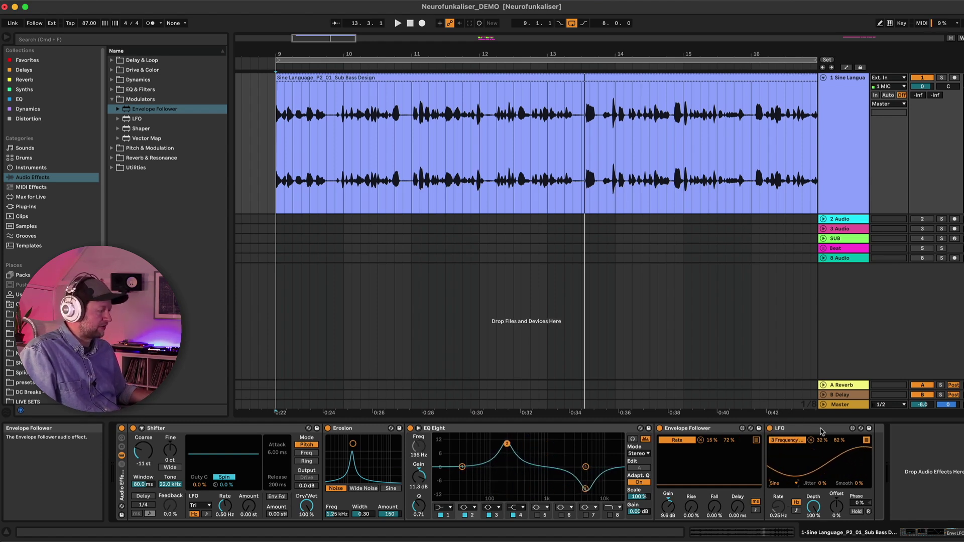
double_click(822, 432)
double_click(717, 431)
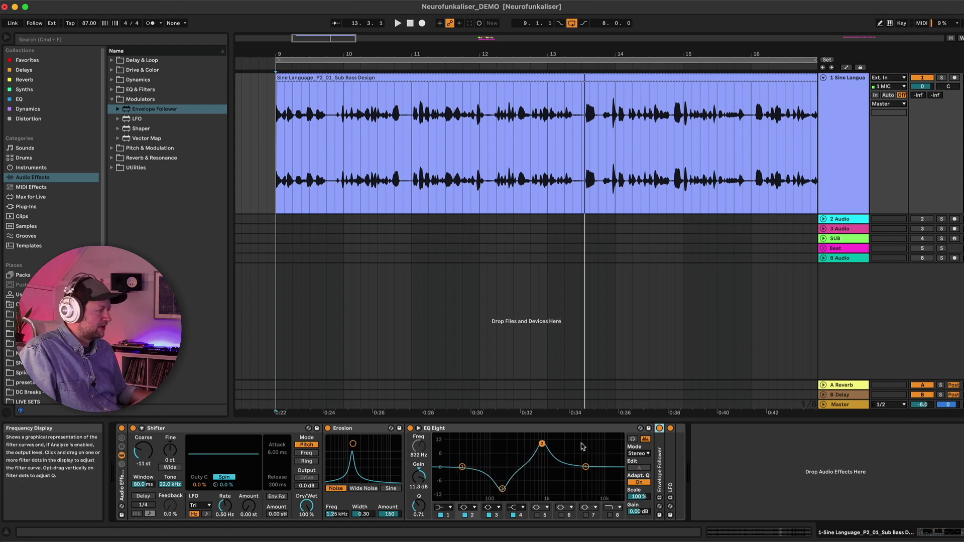
click(113, 90)
drag(136, 102, 676, 444)
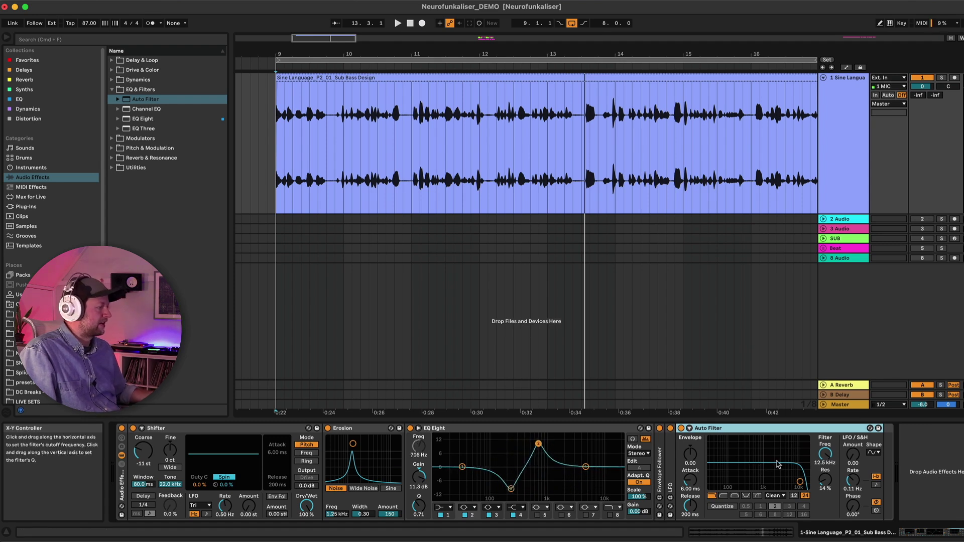
Add a second LFO sweeping the Auto Filter cutoff 16–85 % at 77.2 % depth, and play
click(117, 142)
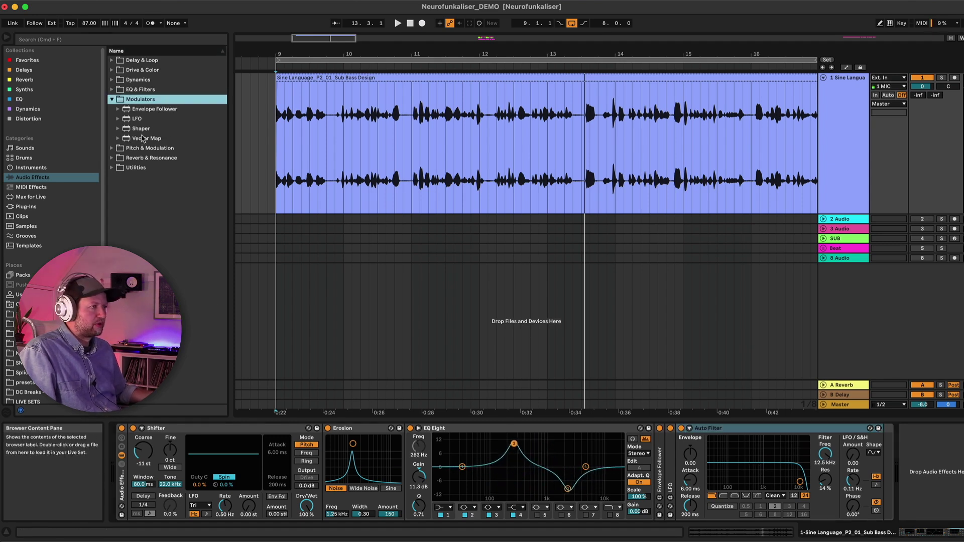
click(138, 120)
drag(886, 442, 887, 442)
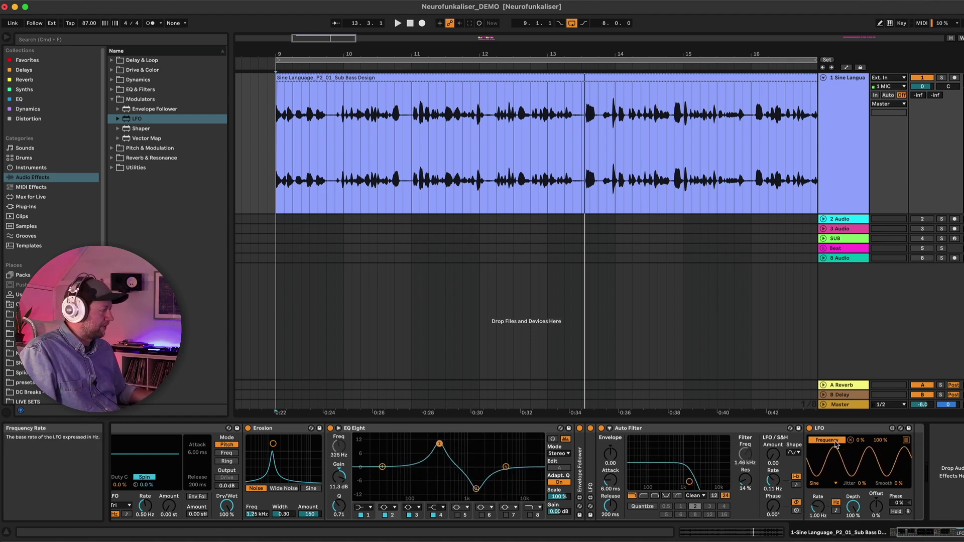
drag(857, 440, 858, 433)
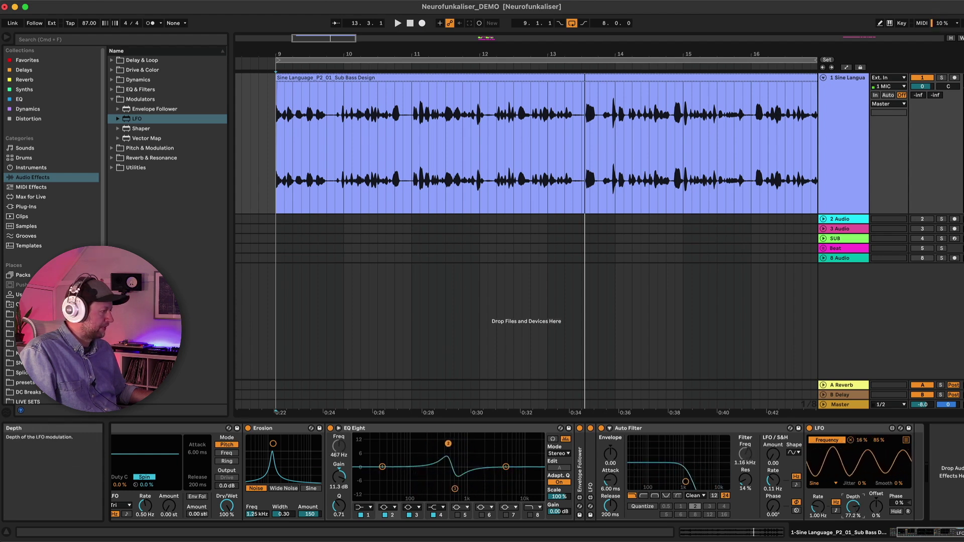
drag(853, 507, 853, 506)
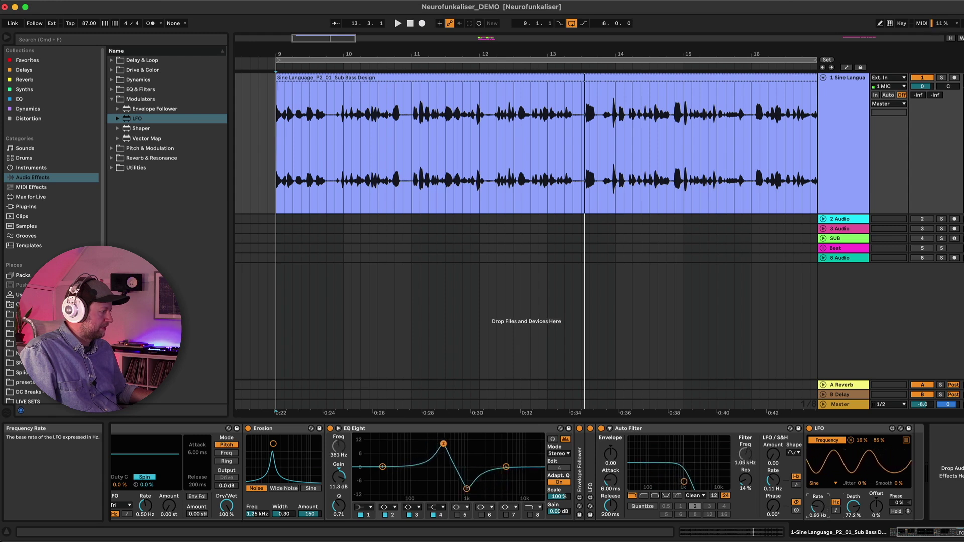
key(space)
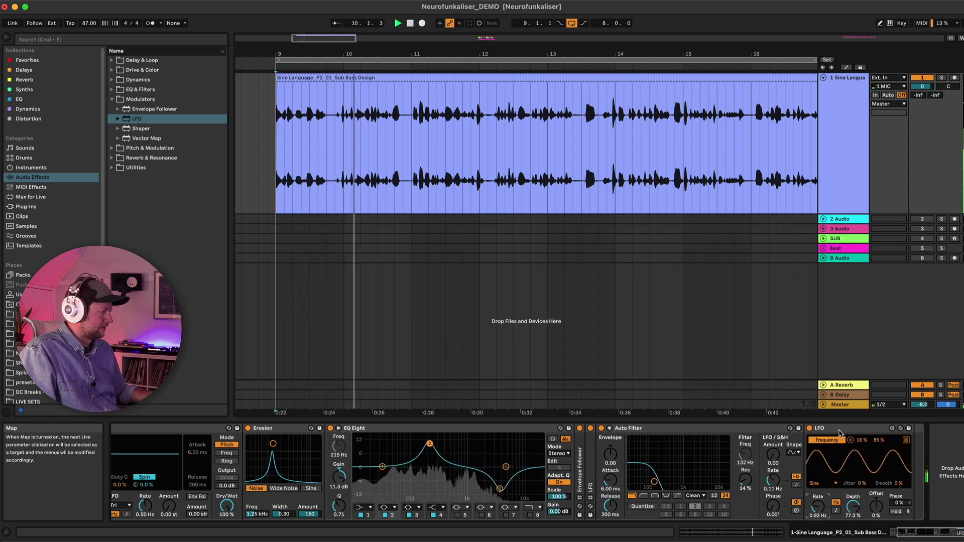
Stop playback and delete the Auto Filter and its LFO from the chain shown in the Chain List
key(space)
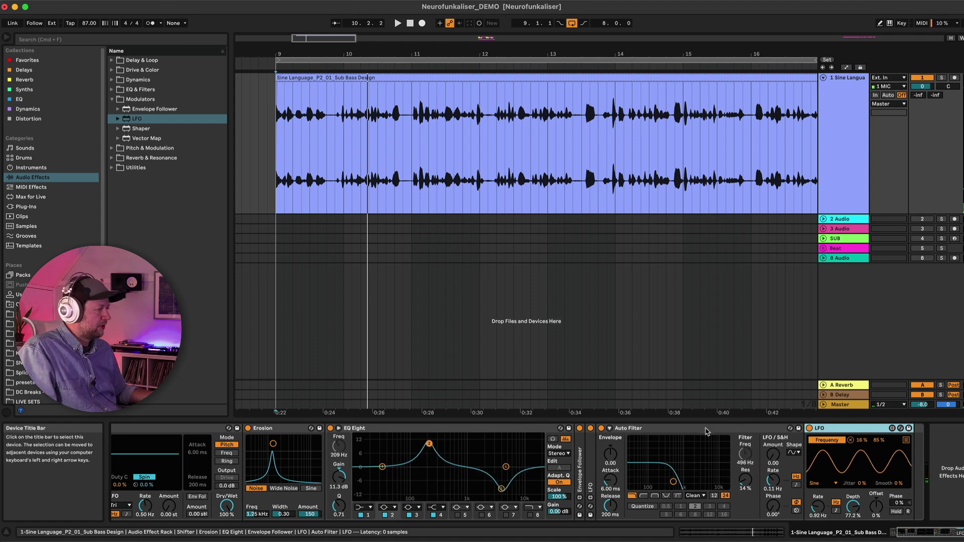
scroll(717, 429, left, 3)
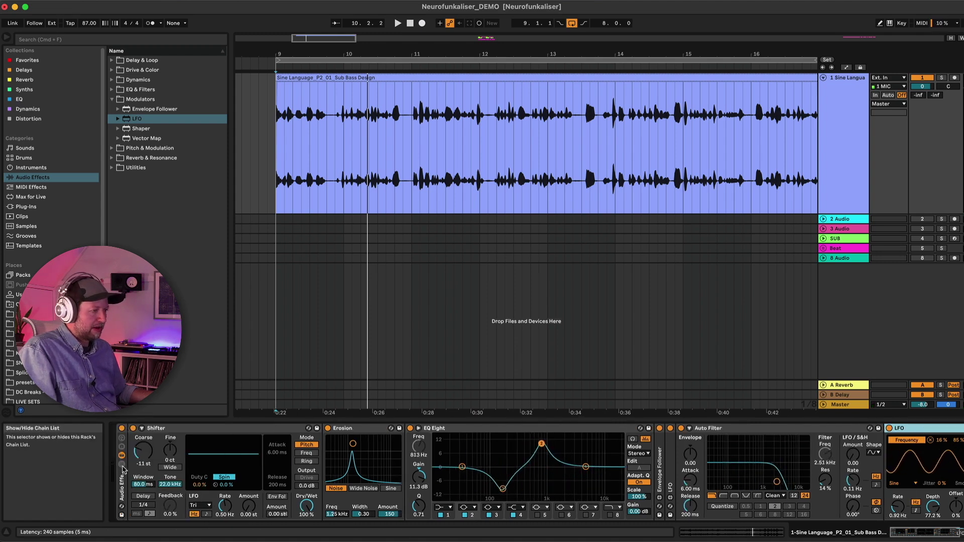
click(113, 455)
click(144, 456)
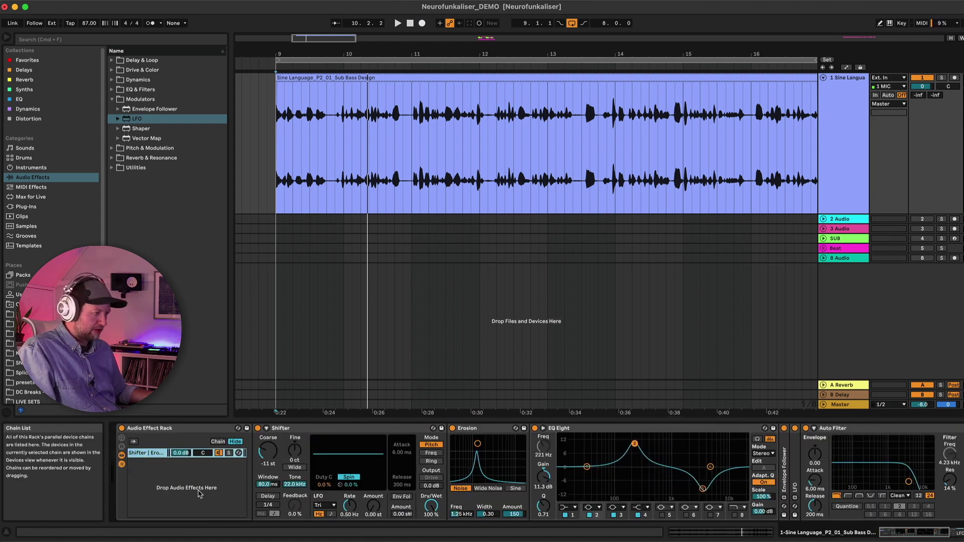
scroll(502, 472, right, 5)
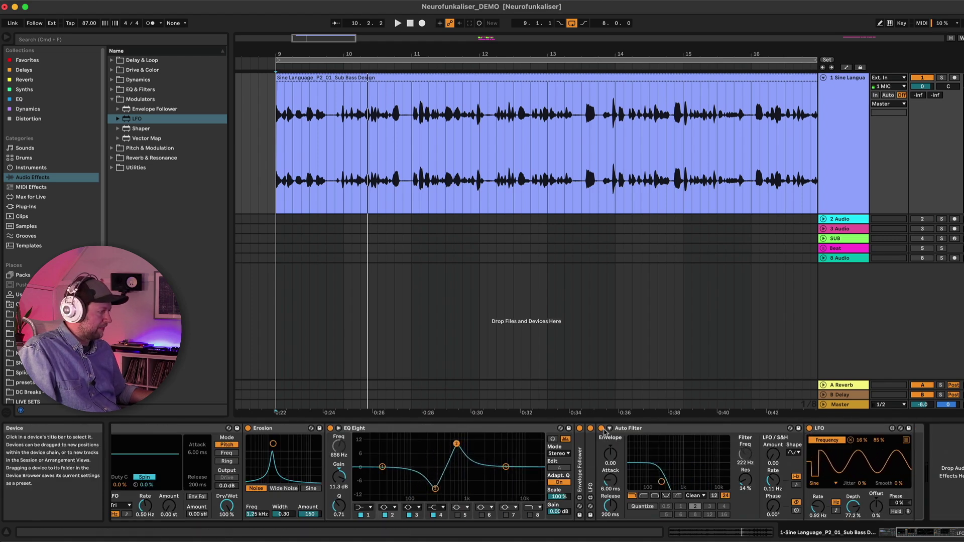
click(835, 433)
click(677, 431)
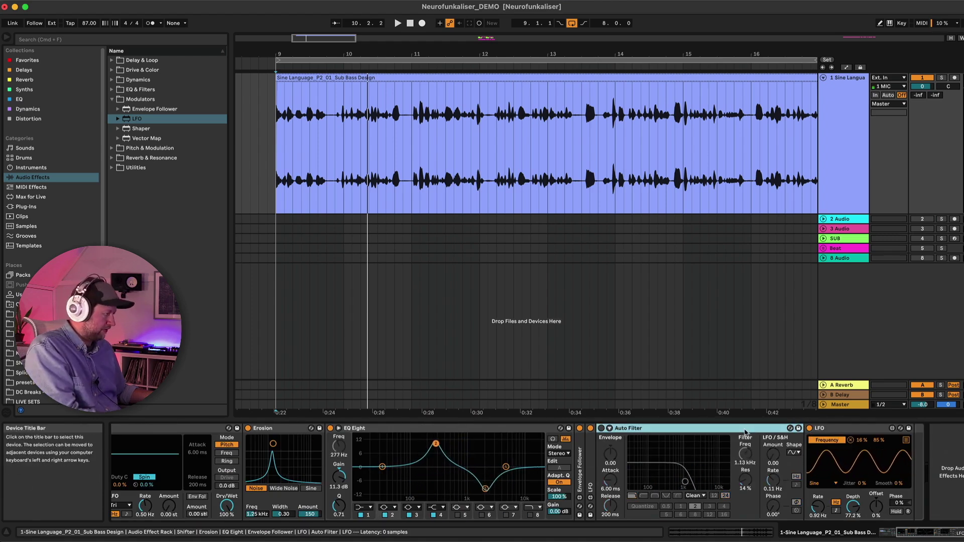
key(Delete)
key(Delete)
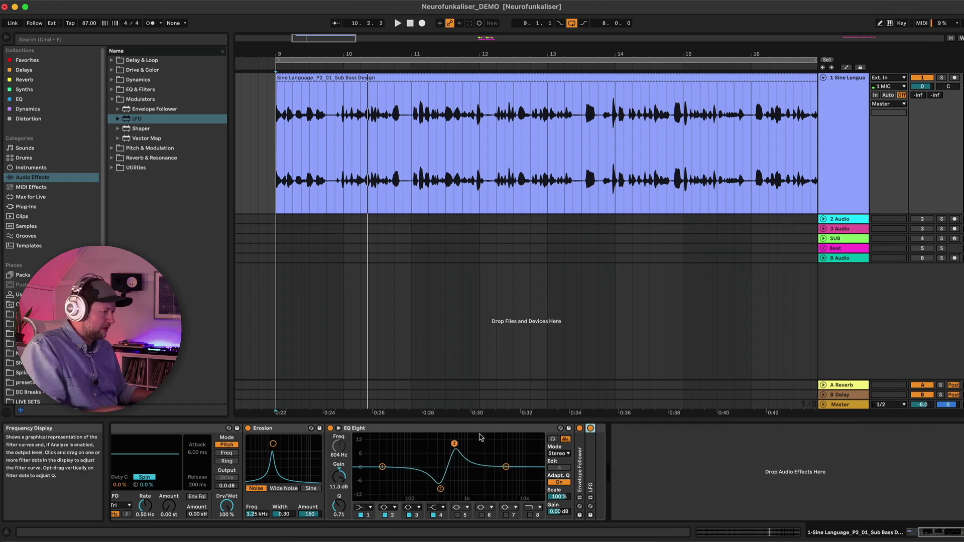
Rename the first chain 'Filtered' and the second 'Dry', then play to compare them
scroll(144, 454, left, 5)
click(145, 454)
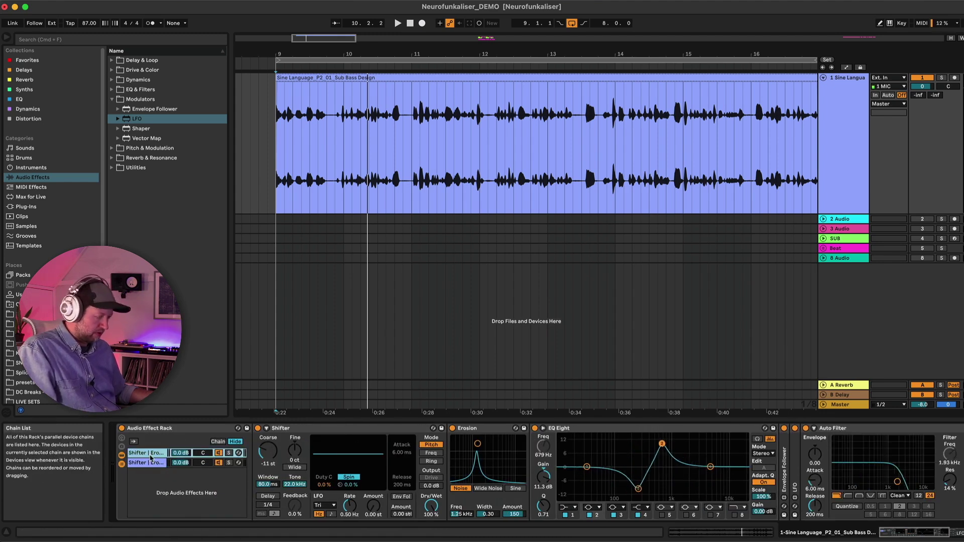
key(super+r)
text(Filtered)
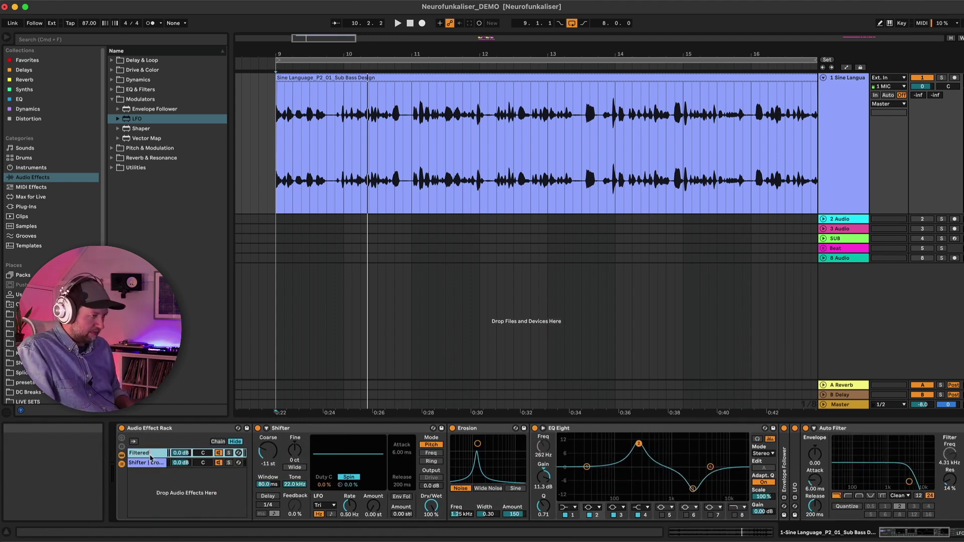
key(Return)
click(150, 464)
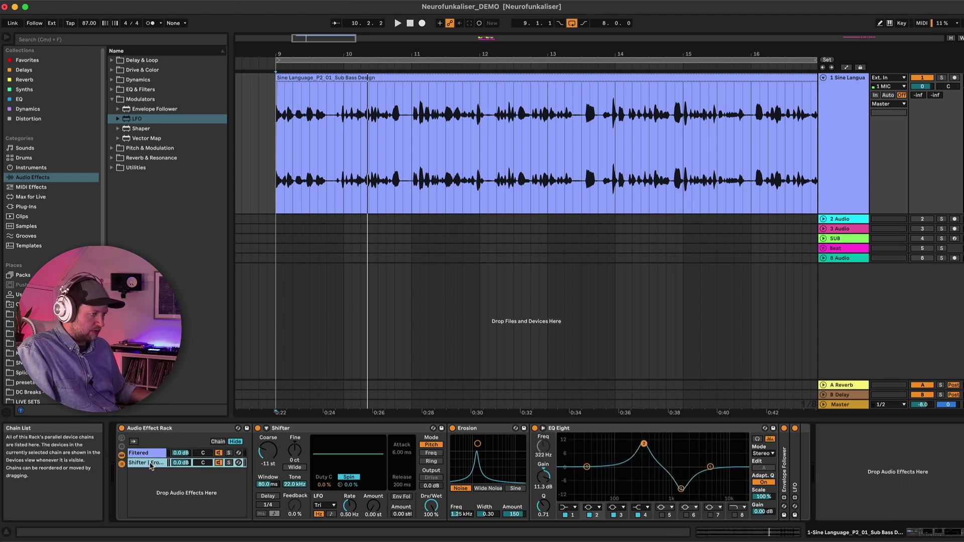
key(super+r)
text(Dry)
key(Return)
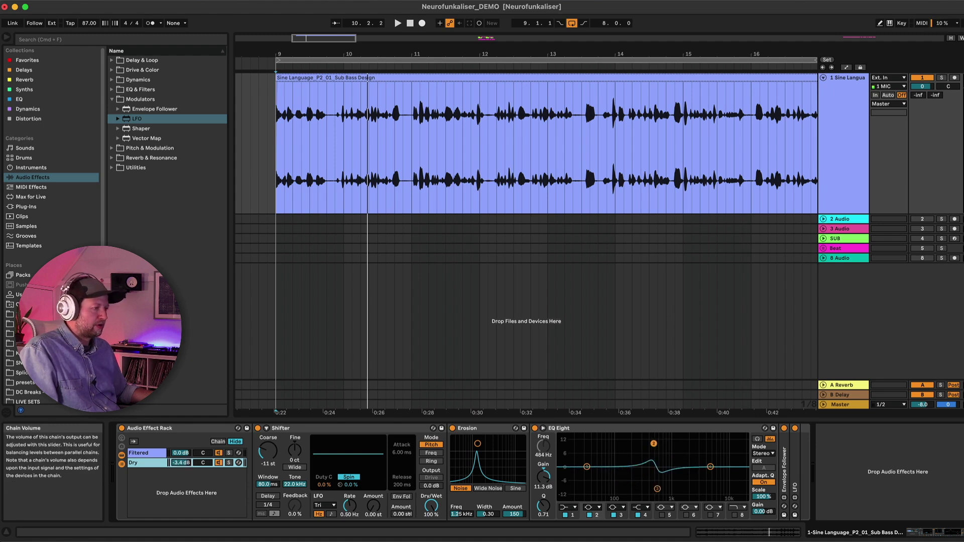
key(space)
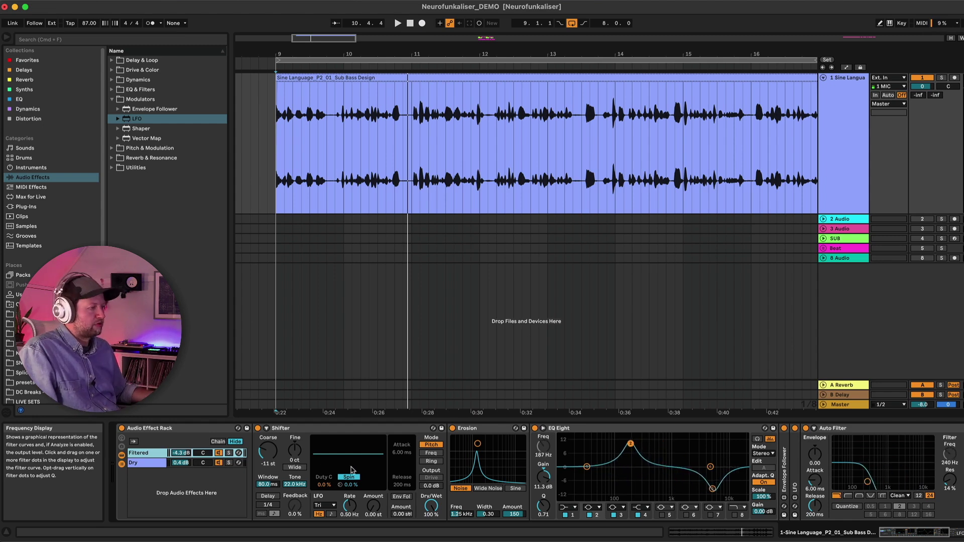
Group the Filtered and Dry chains with Cmd+G and fold the resulting nested rack
shift+click(148, 463)
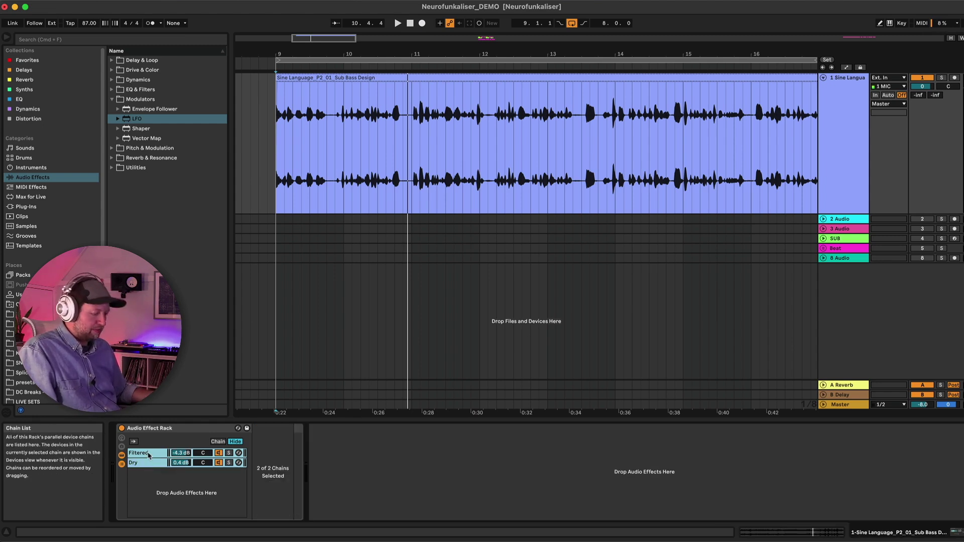
key(super+g)
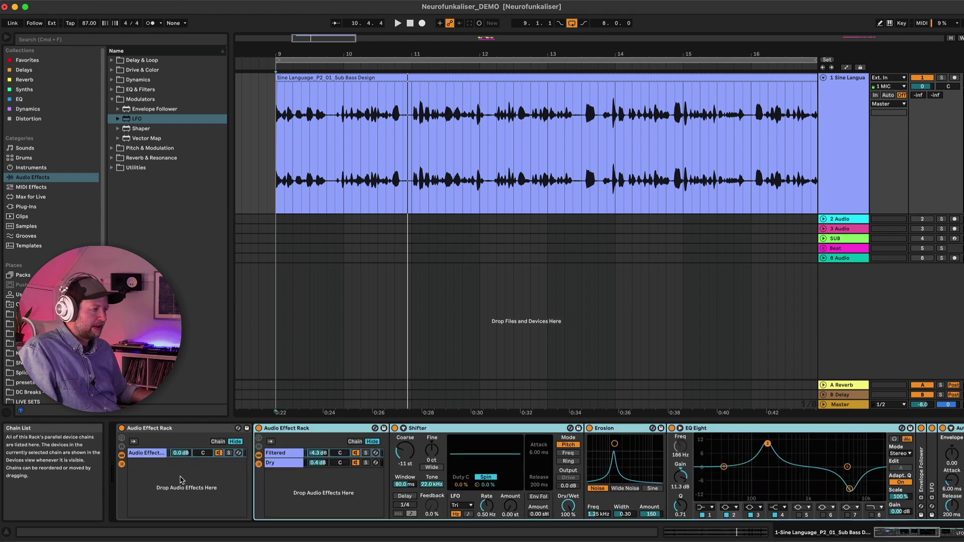
double_click(311, 429)
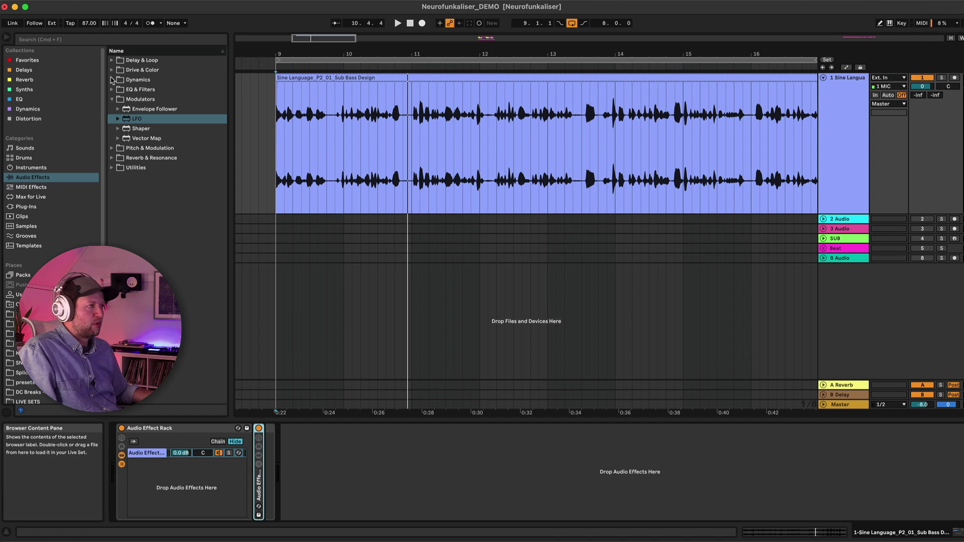
Add an EQ Eight after the grouped rack and briefly play the bass
click(112, 90)
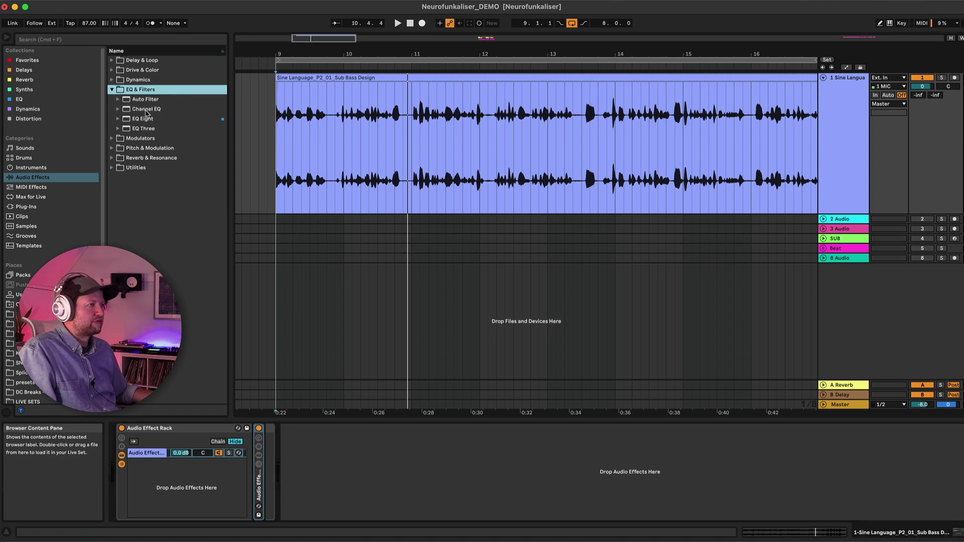
drag(143, 121, 269, 453)
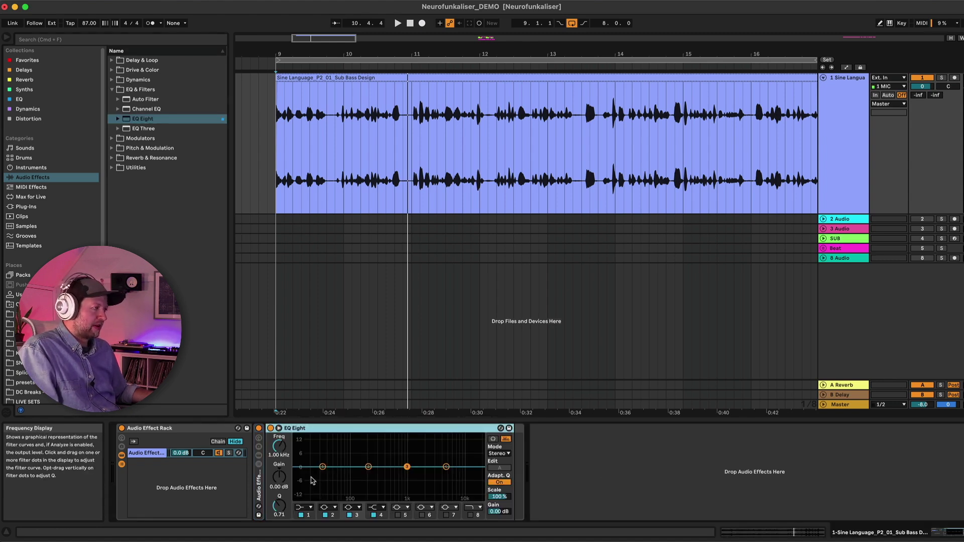
key(space)
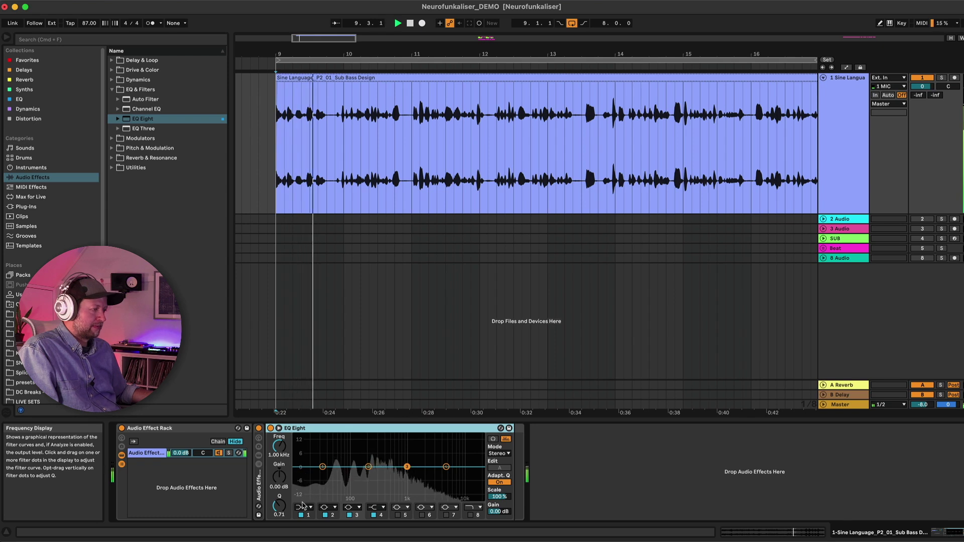
key(space)
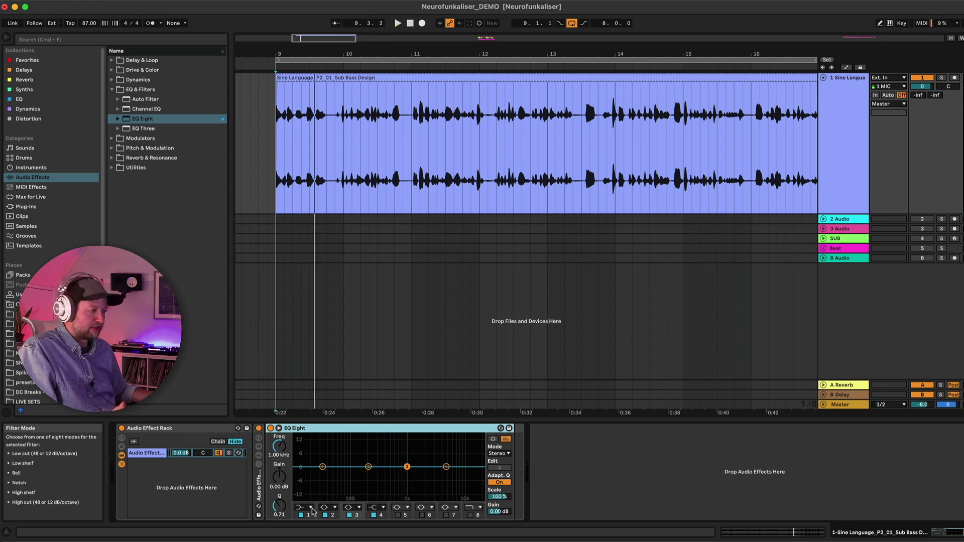
Make EQ Eight band 1 a 48 dB low cut at 82.5 Hz and audition it
click(311, 507)
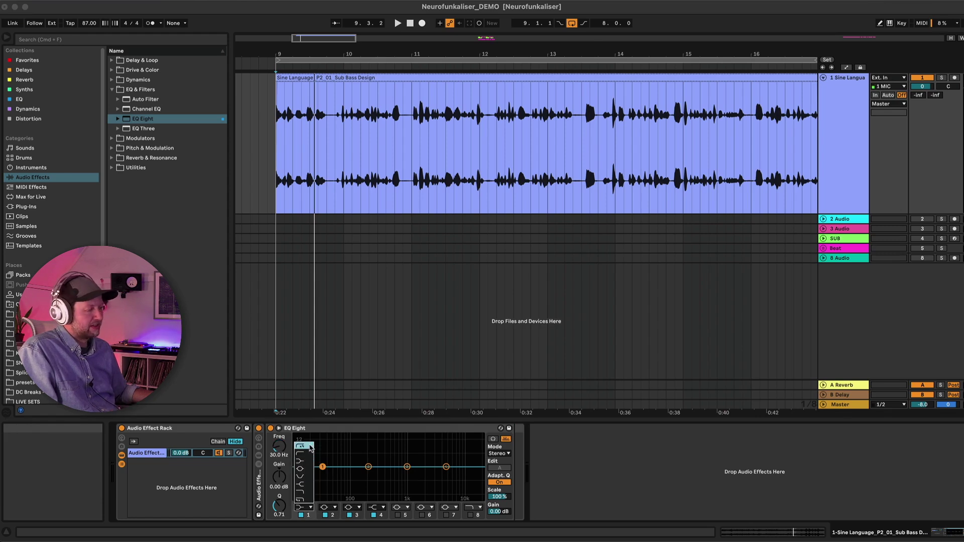
click(310, 447)
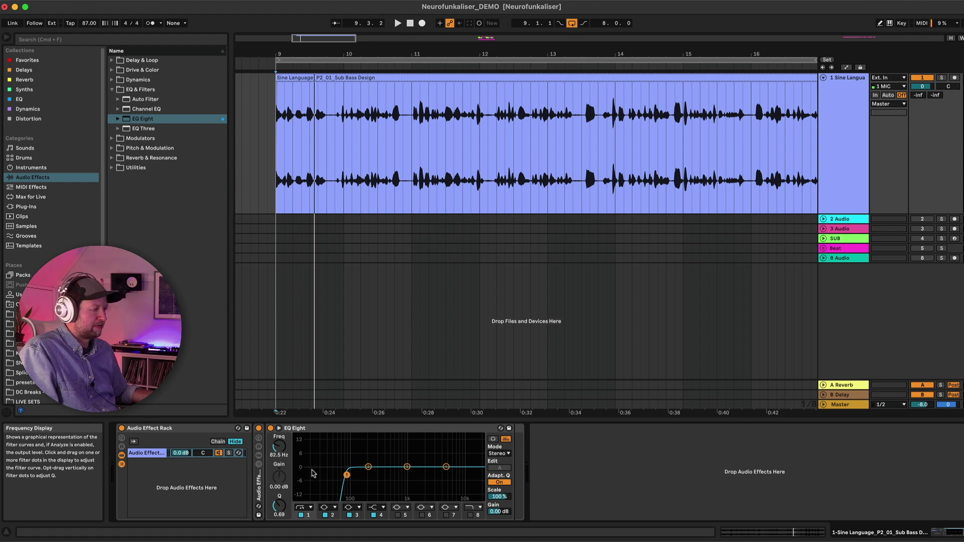
key(space)
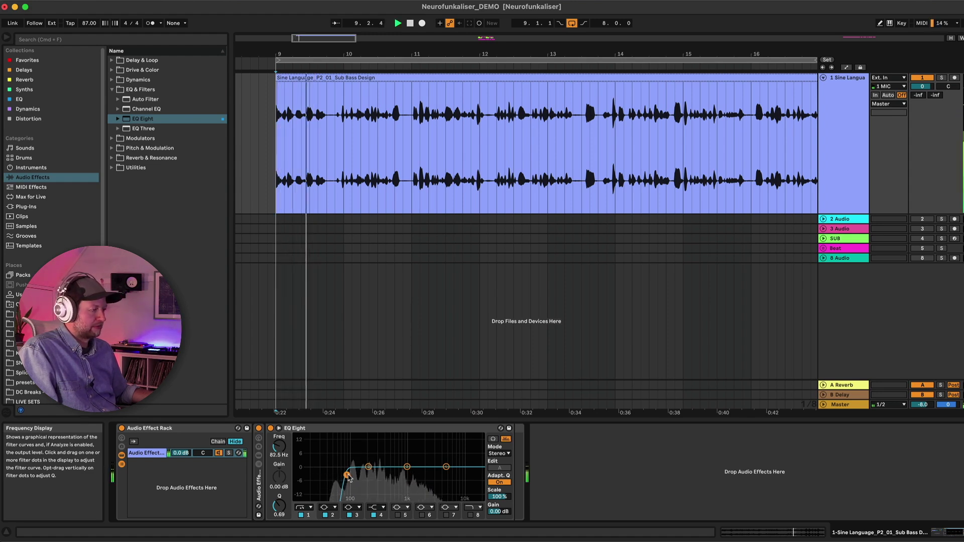
key(space)
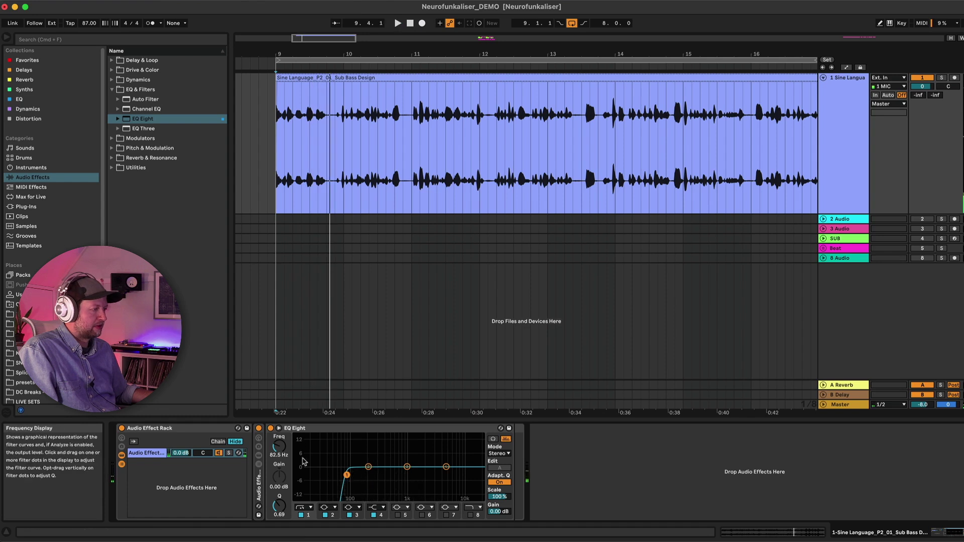
key(space)
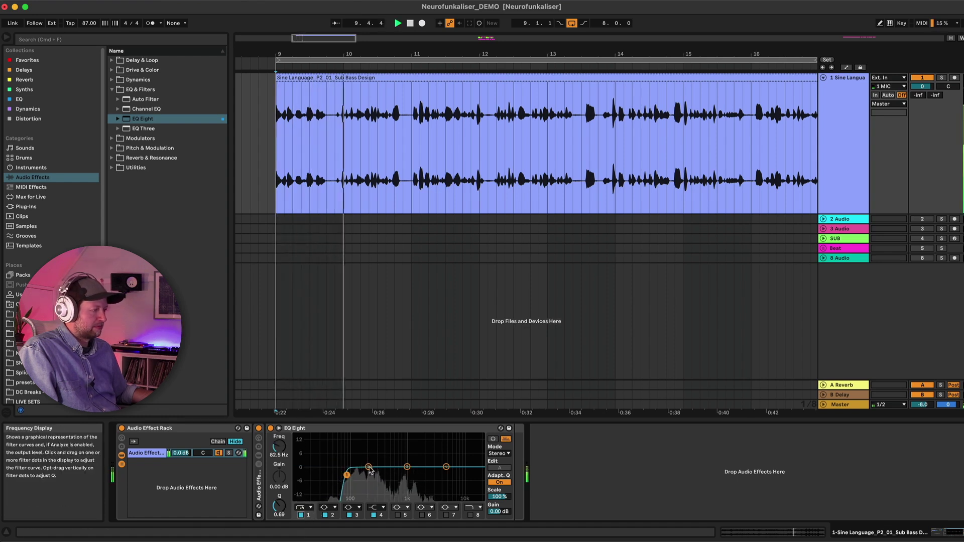
Boost band 2 about 6 dB at 124 Hz, broaden band 3 near 612 Hz, move band 4 to 2.30 kHz
drag(369, 467, 396, 456)
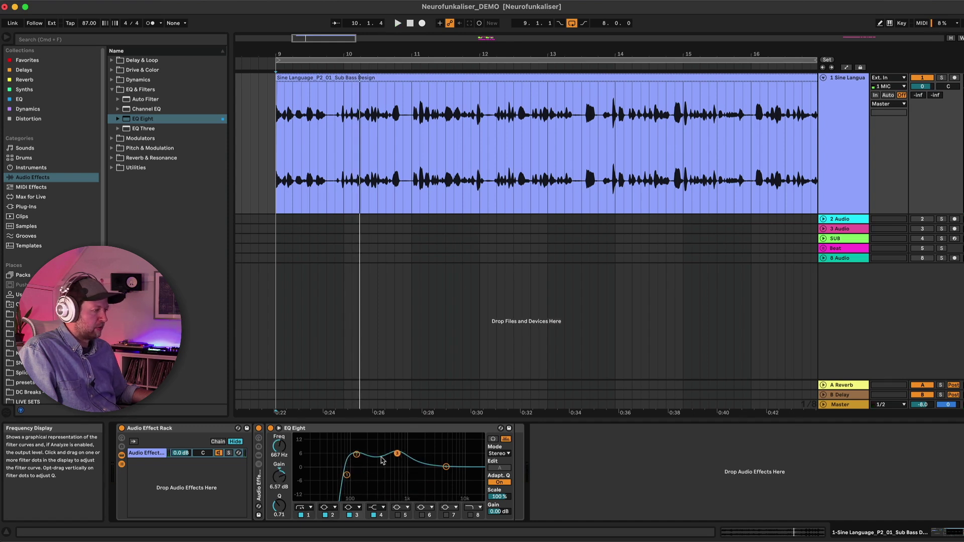
mouse_move(279, 507)
mouse_down()
mouse_move(280, 525)
mouse_move(277, 511)
mouse_up()
key(space)
drag(397, 453, 395, 456)
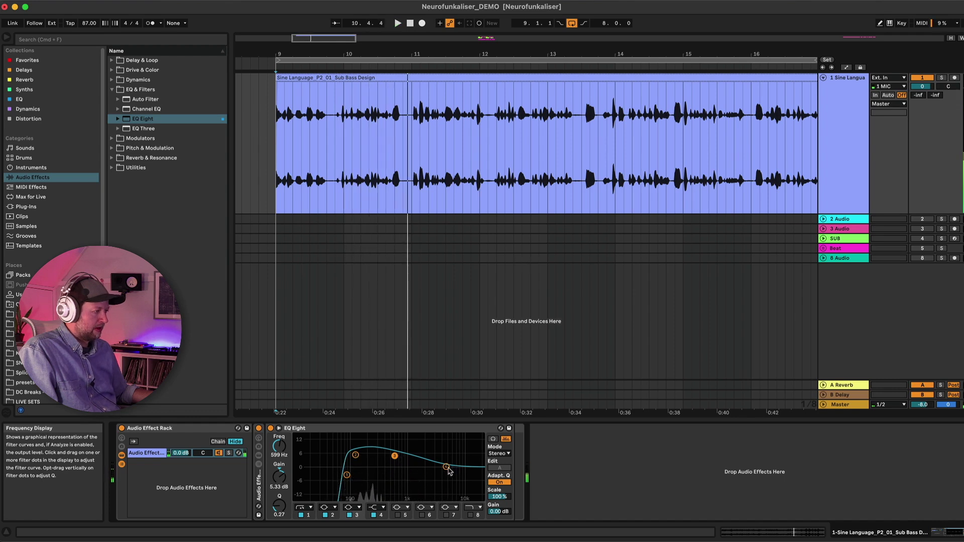
drag(446, 467, 427, 470)
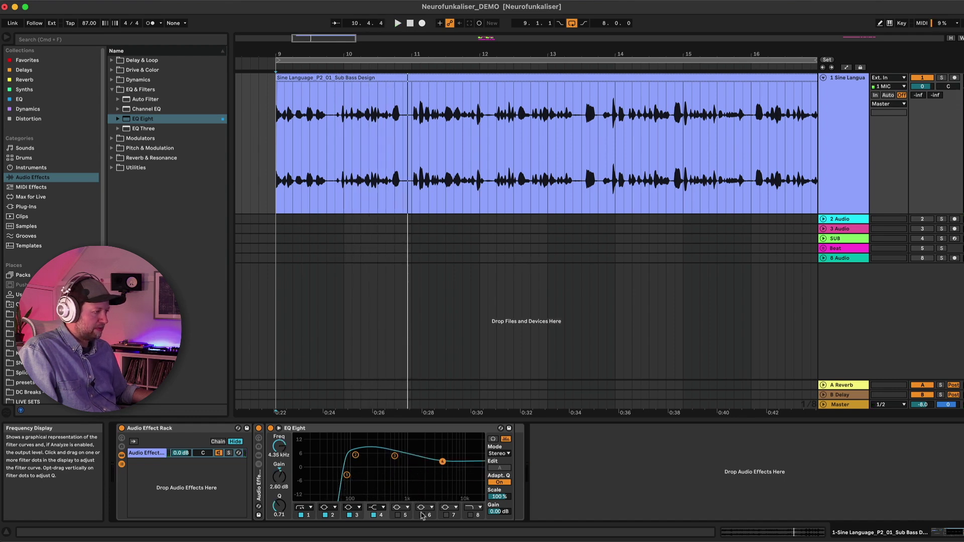
Enable band 5 for an 11 dB mid cut, lift band 4 near 4 kHz, and add Auto Filter after EQ Eight
click(398, 515)
drag(352, 467, 413, 486)
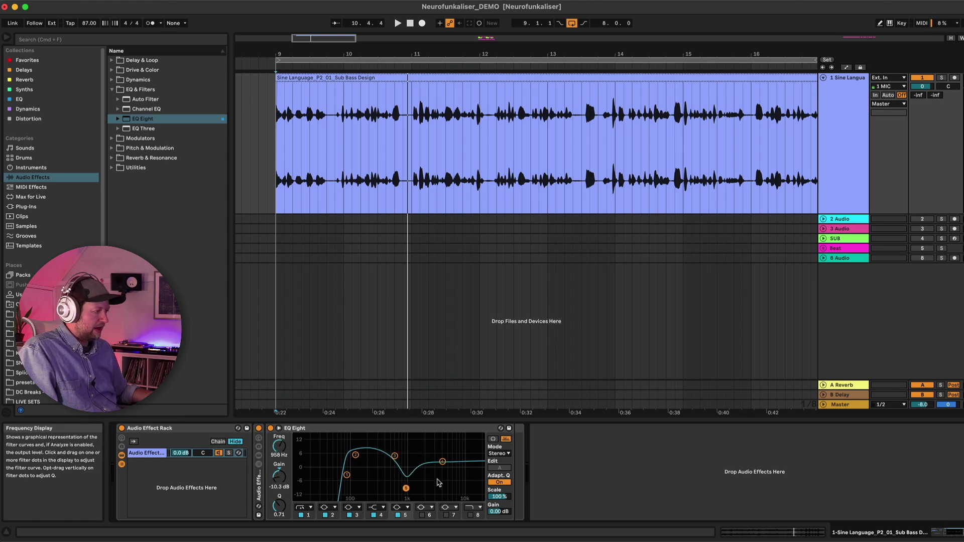
click(443, 462)
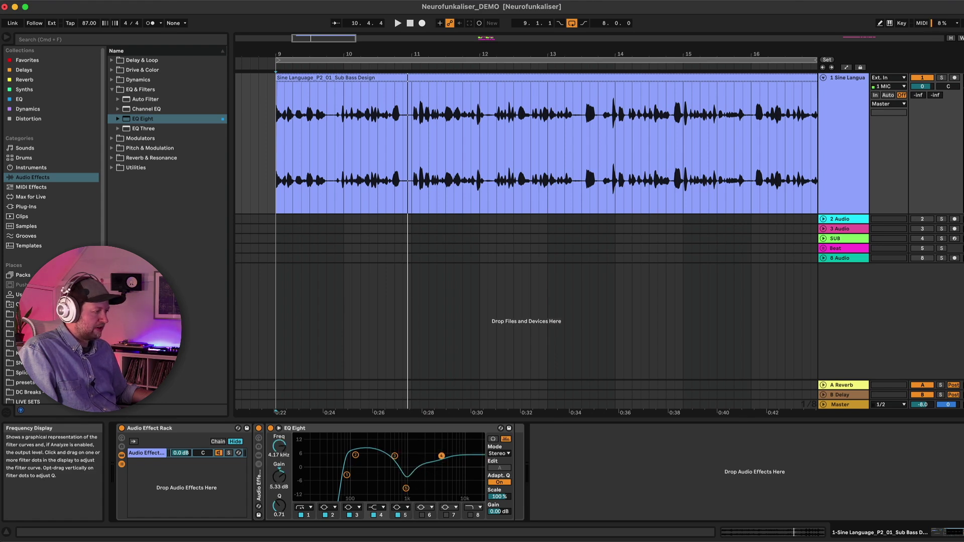
drag(442, 458, 440, 458)
key(space)
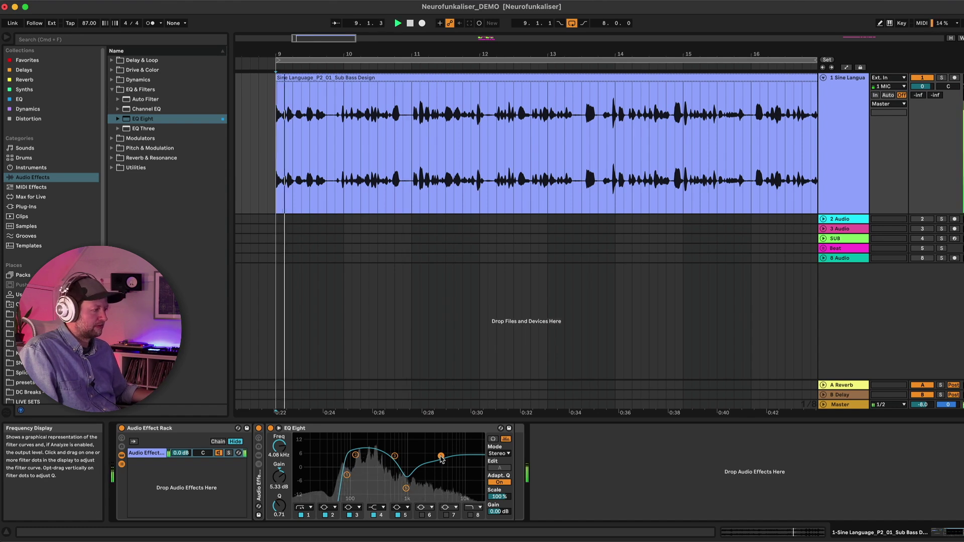
drag(405, 488, 397, 491)
drag(129, 102, 520, 442)
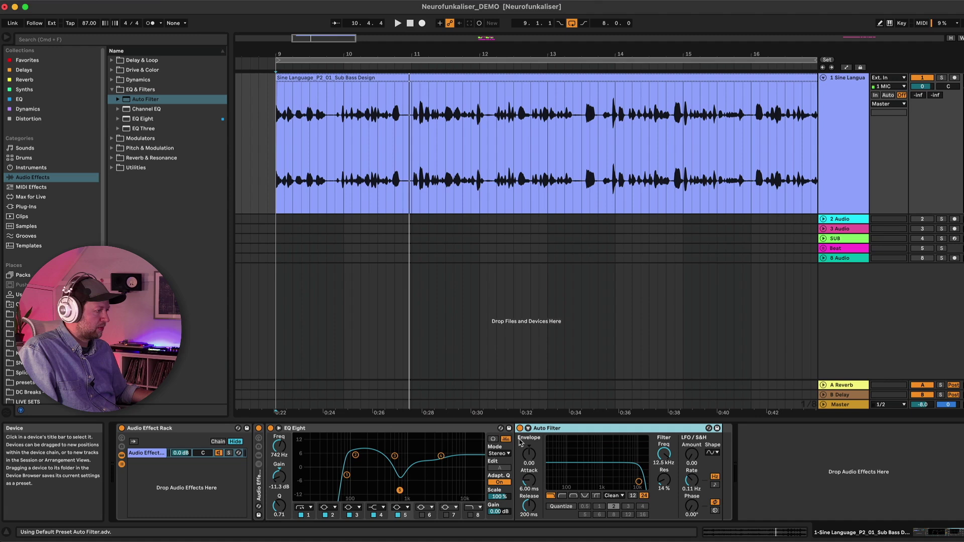
Switch the Auto Filter to Morph type, shaping it around 1.01 kHz with 21% resonance
click(596, 496)
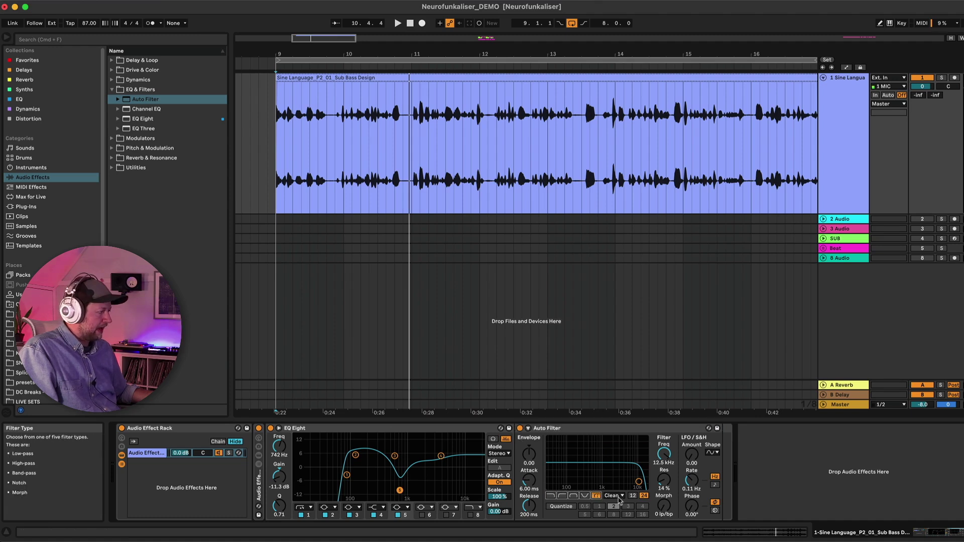
drag(664, 506, 664, 495)
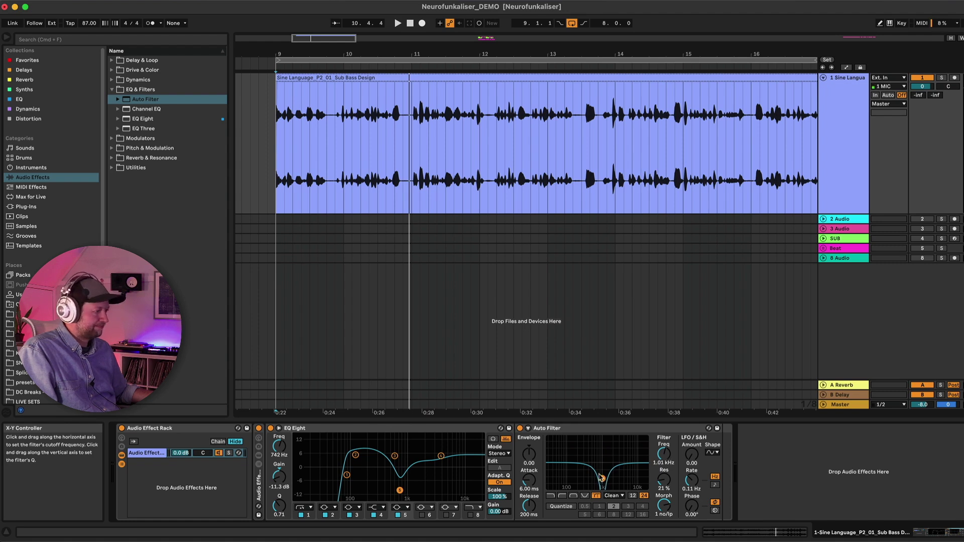
click(112, 138)
Add a 1.00 Hz sine LFO after Auto Filter mapped to Morph, with depth at 89%
click(136, 119)
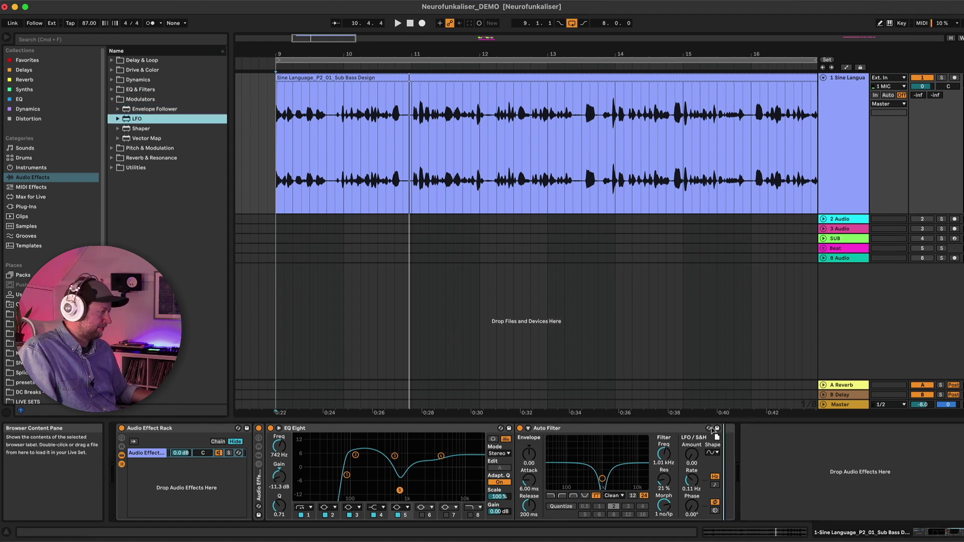
drag(722, 439, 724, 440)
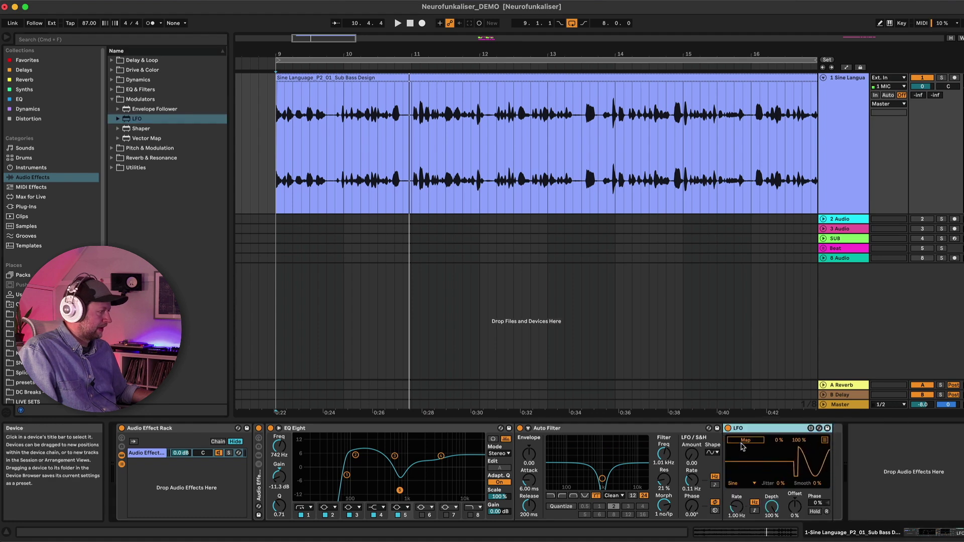
click(745, 441)
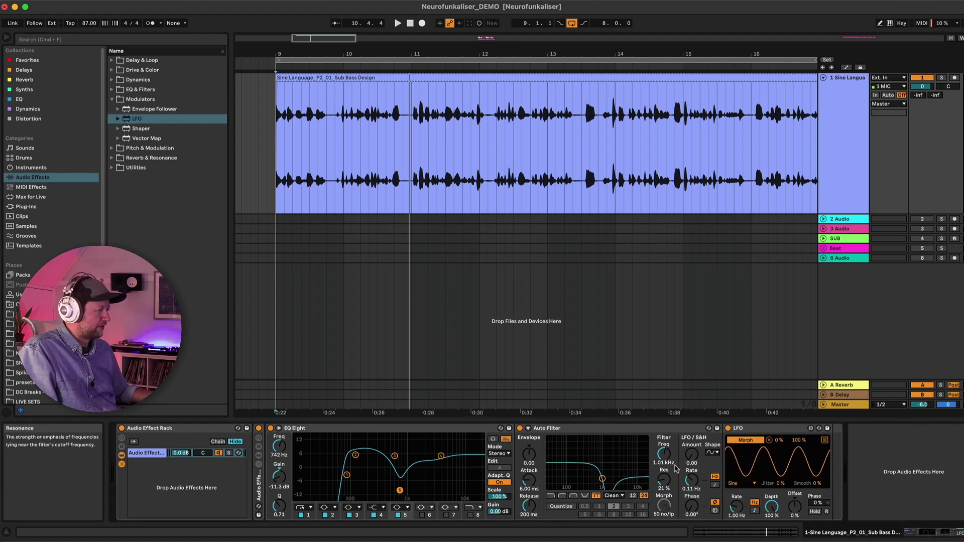
key(space)
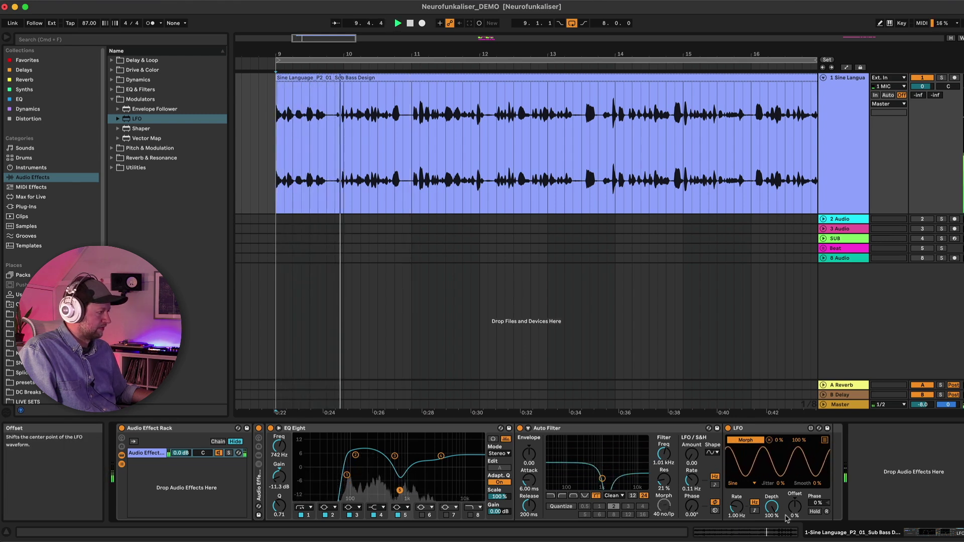
mouse_move(772, 507)
mouse_down()
mouse_move(772, 522)
mouse_move(772, 495)
mouse_up()
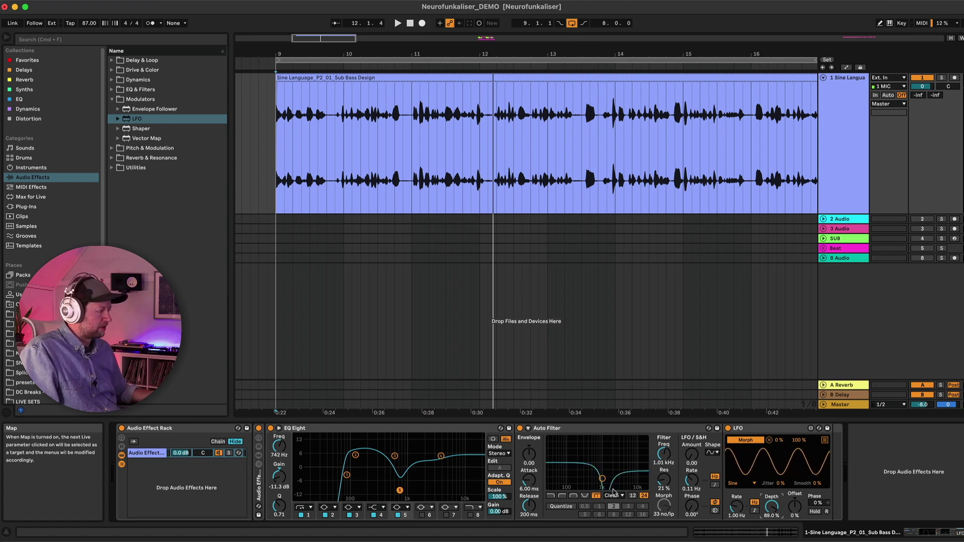
Fold the Auto Filter, LFO and EQ Eight devices to save space
double_click(583, 428)
double_click(578, 428)
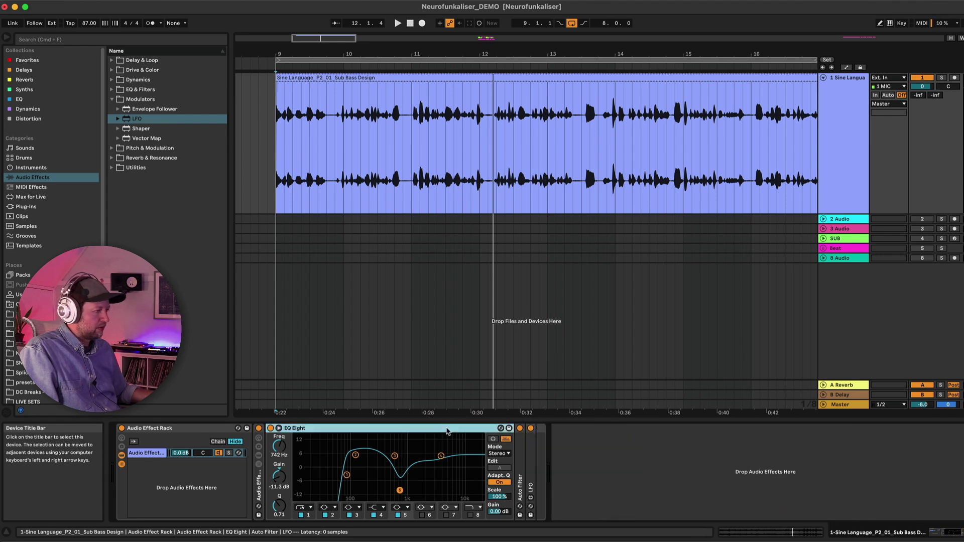
double_click(448, 429)
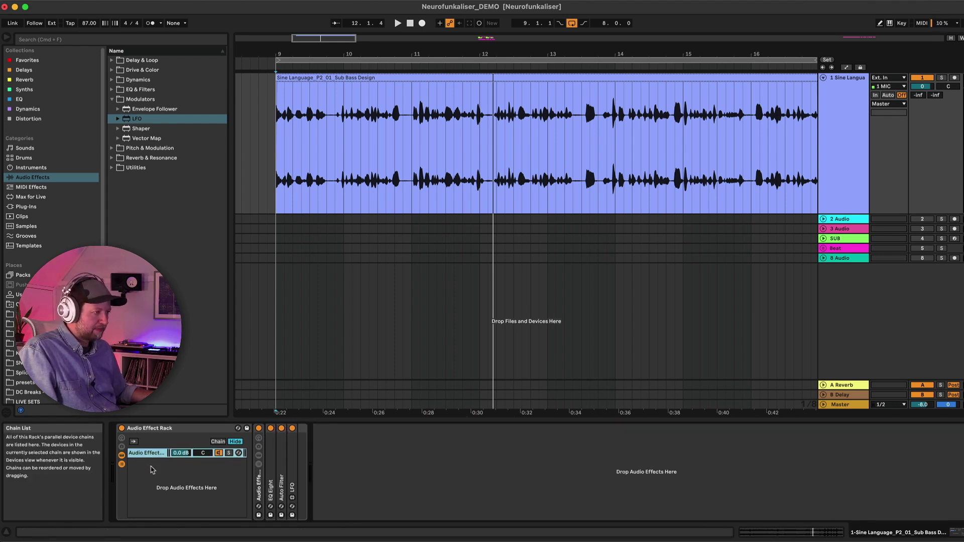
Duplicate the bass chain with Cmd+D, remove and restore its Auto Filter and LFO, and audition
key(super+d)
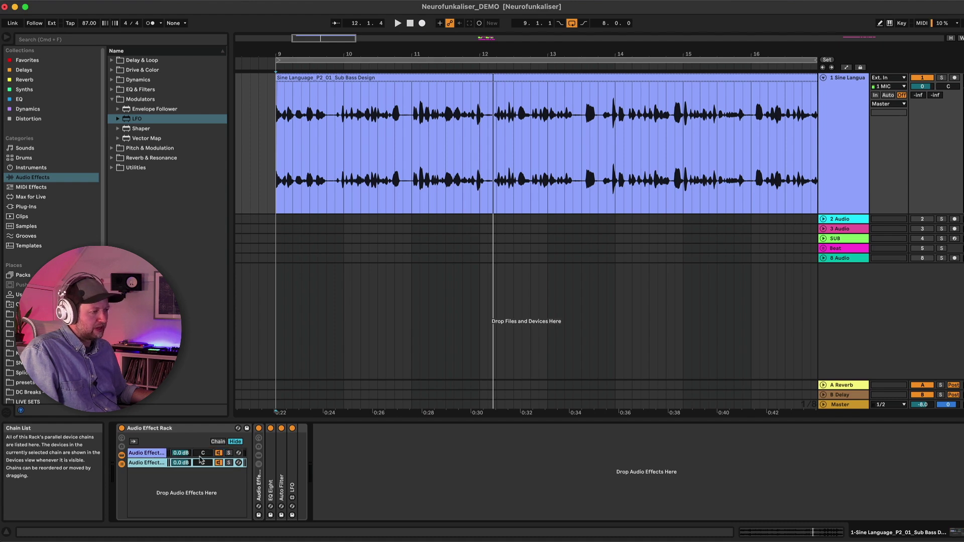
double_click(292, 447)
click(281, 447)
key(Delete)
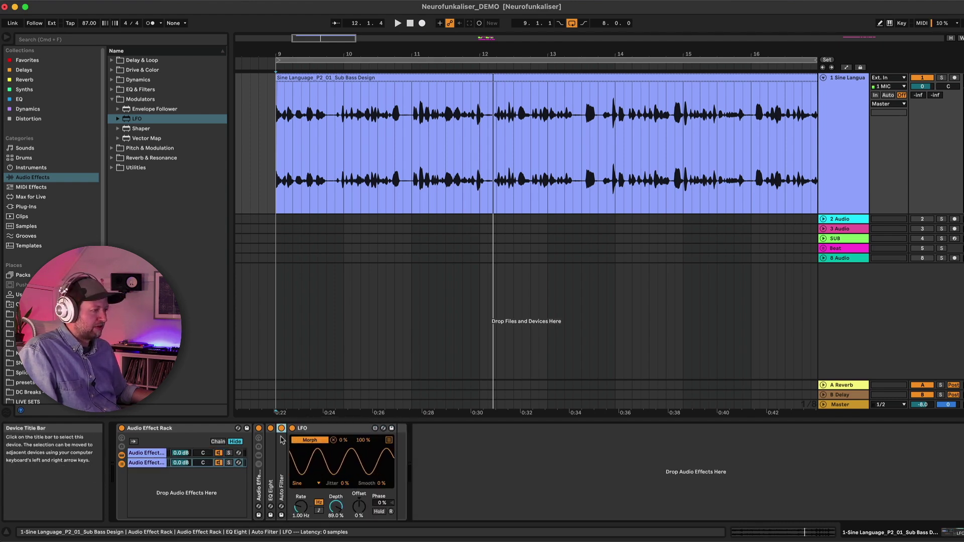
key(Delete)
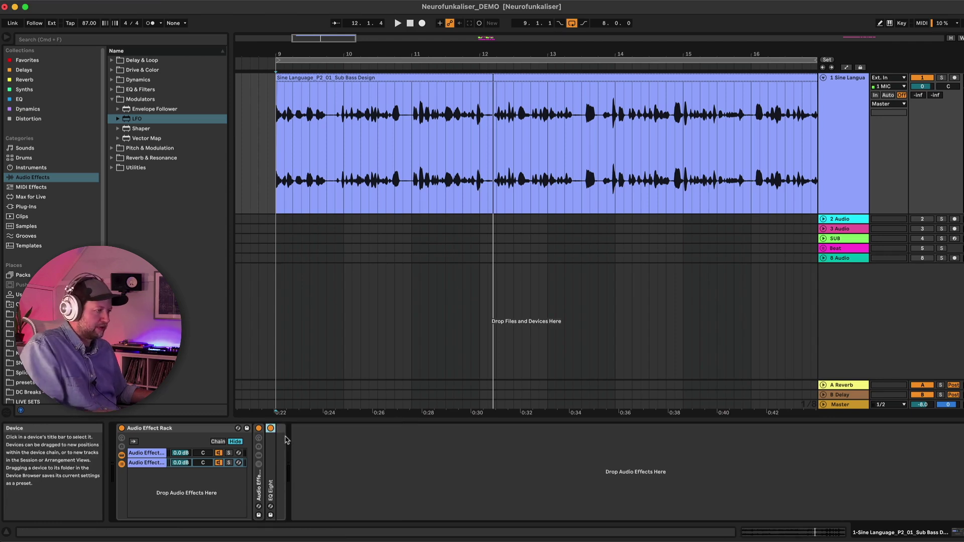
key(super+z)
key(super+z)
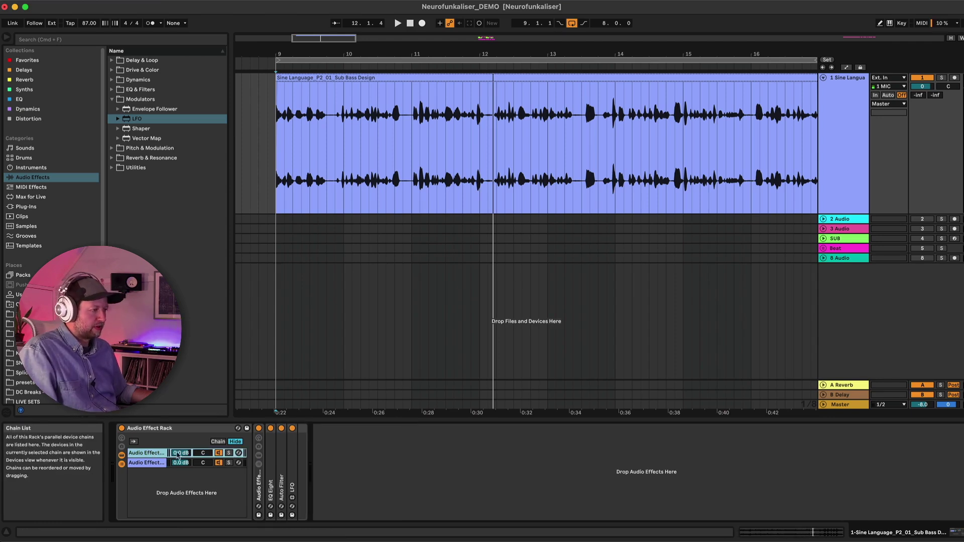
key(space)
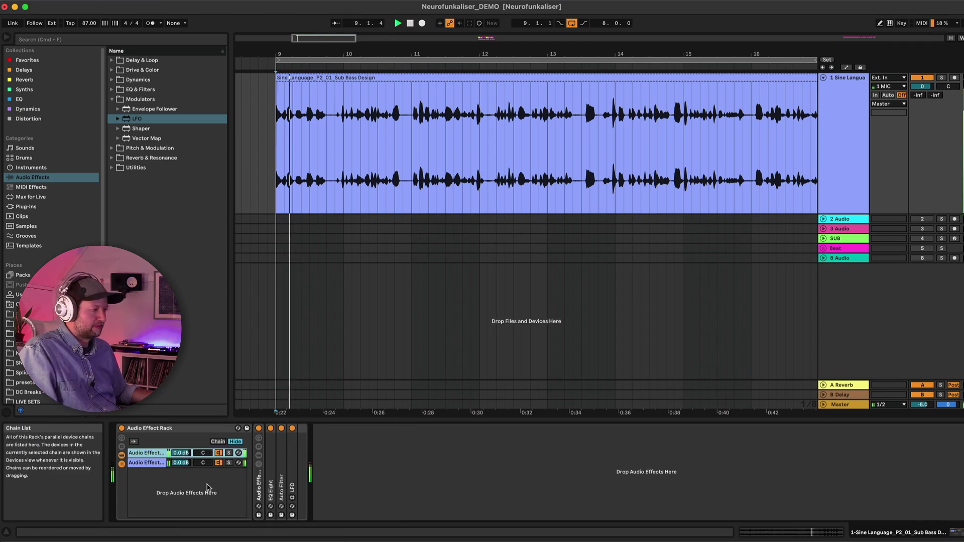
key(space)
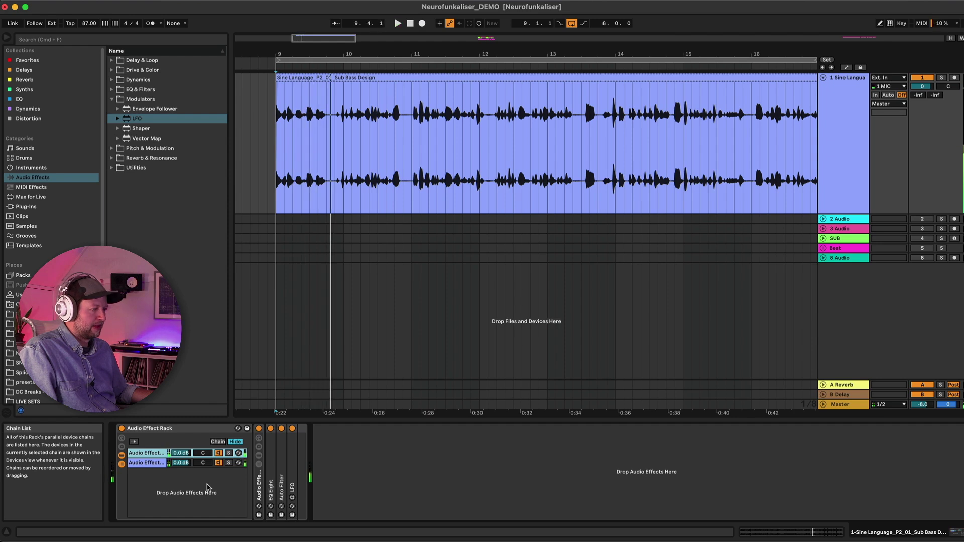
Add a Saturator after the effect rack with soft clipping turned on
click(112, 80)
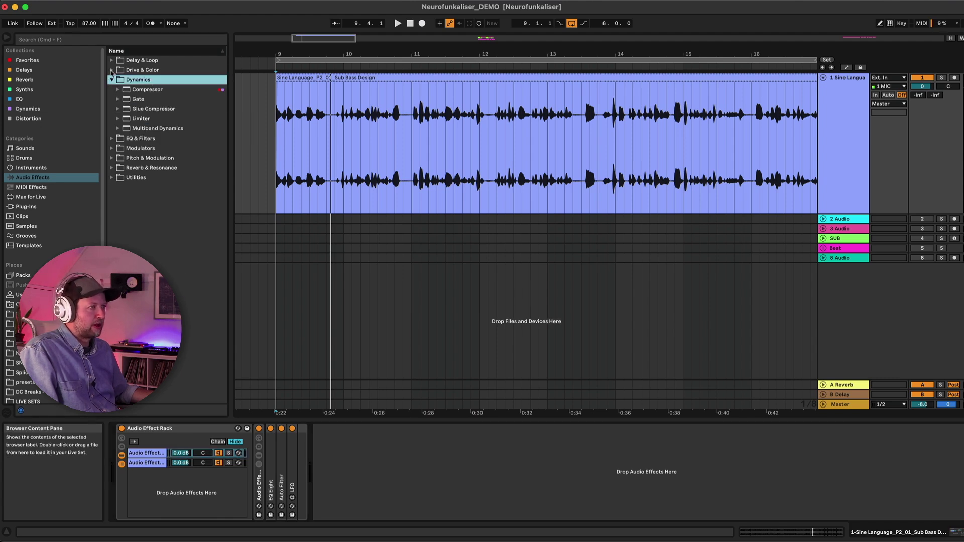
click(111, 71)
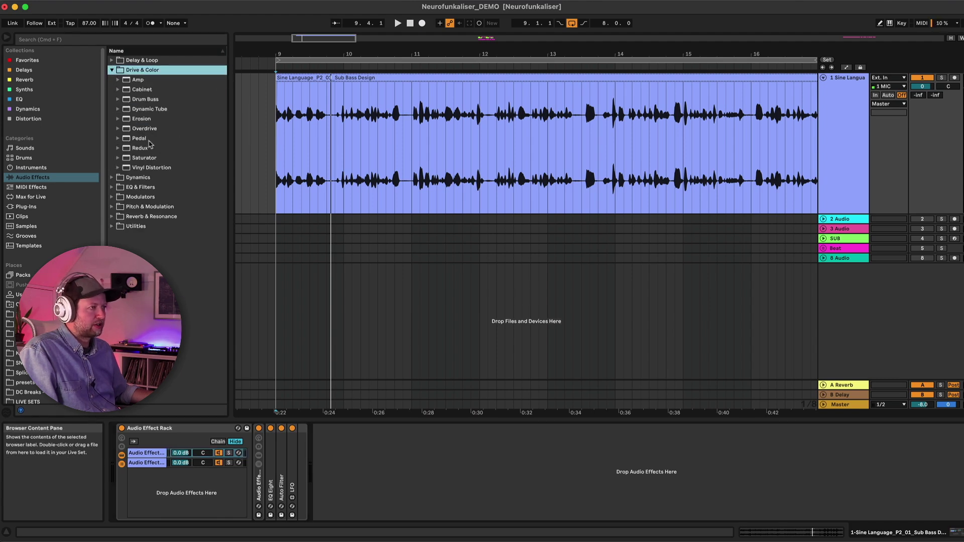
drag(137, 159, 311, 437)
key(space)
click(398, 456)
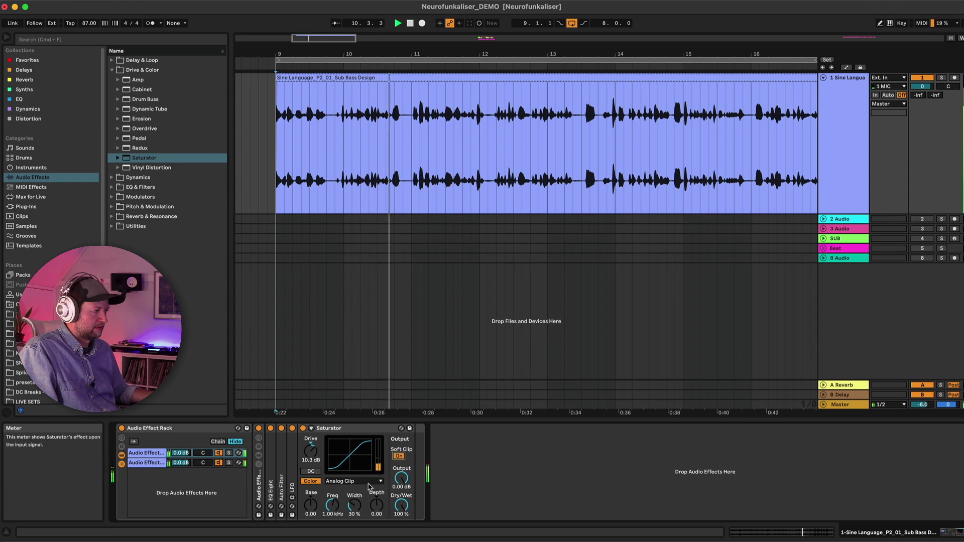
key(space)
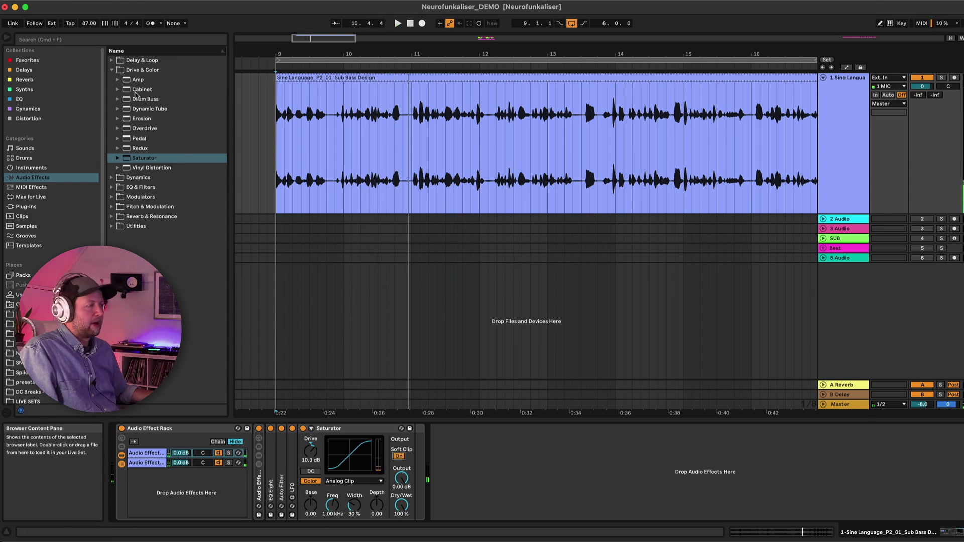
Add an Amp after the Saturator, with presence at 4.37 and volume at 7.38
drag(128, 80, 247, 150)
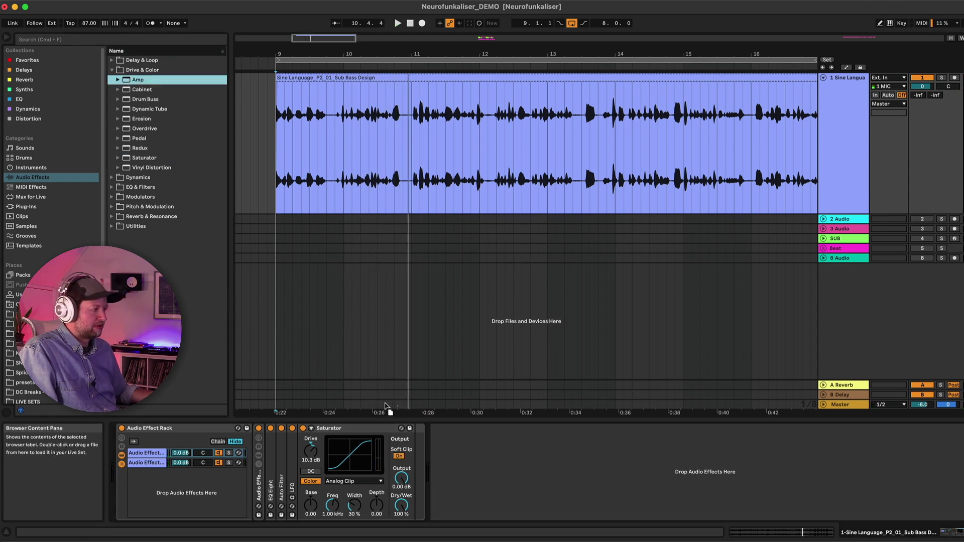
drag(392, 416, 527, 523)
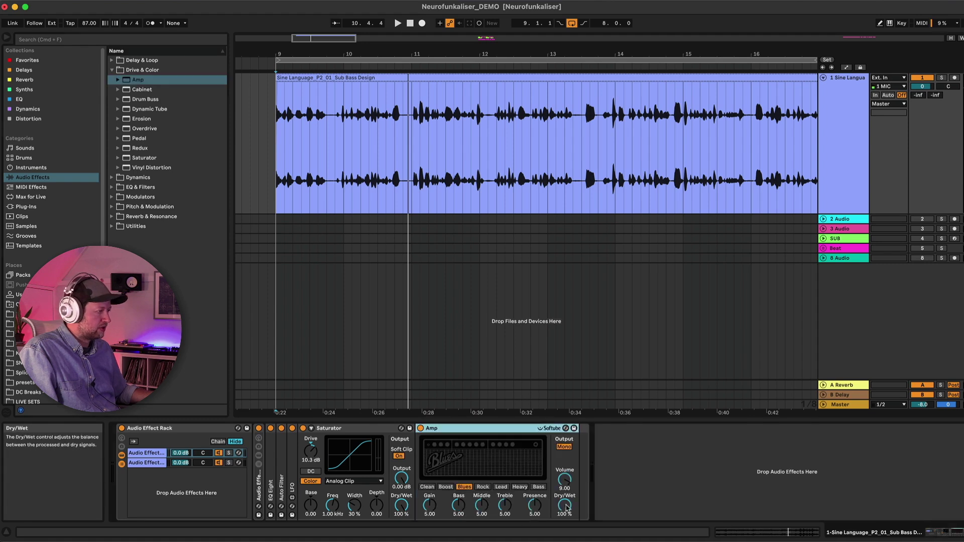
key(space)
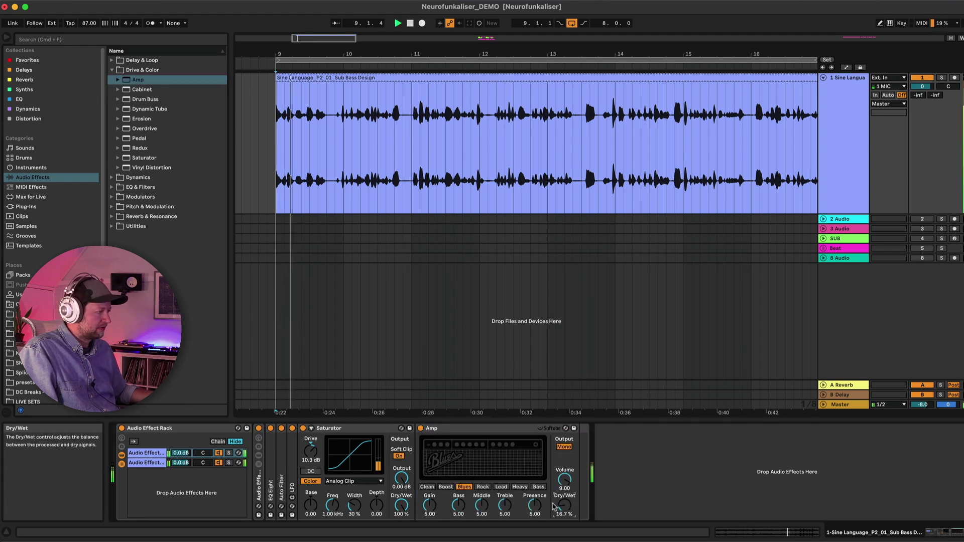
key(space)
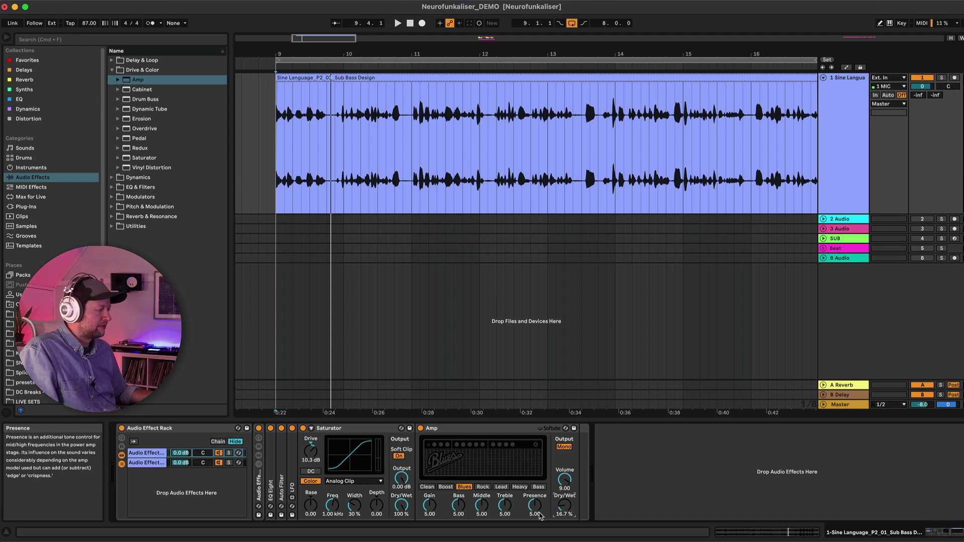
key(space)
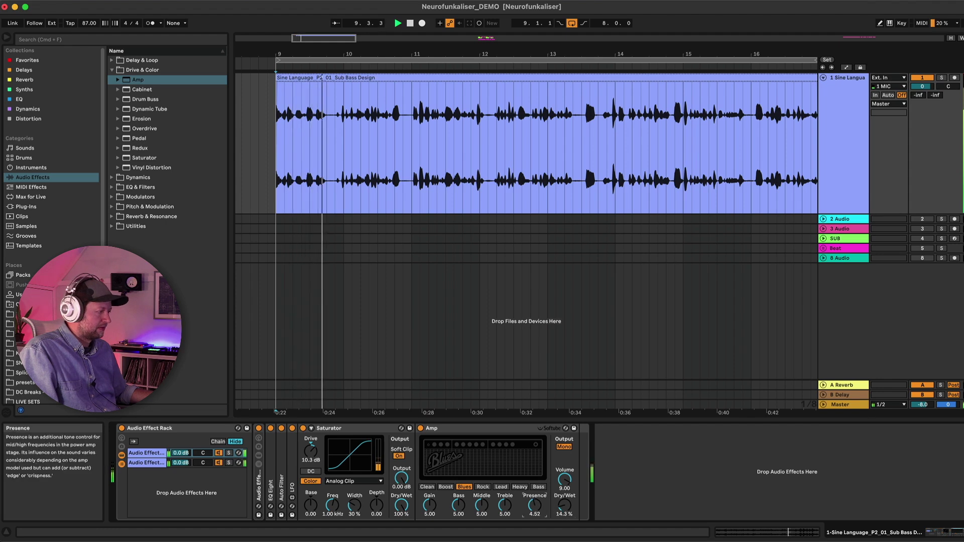
drag(529, 498, 529, 507)
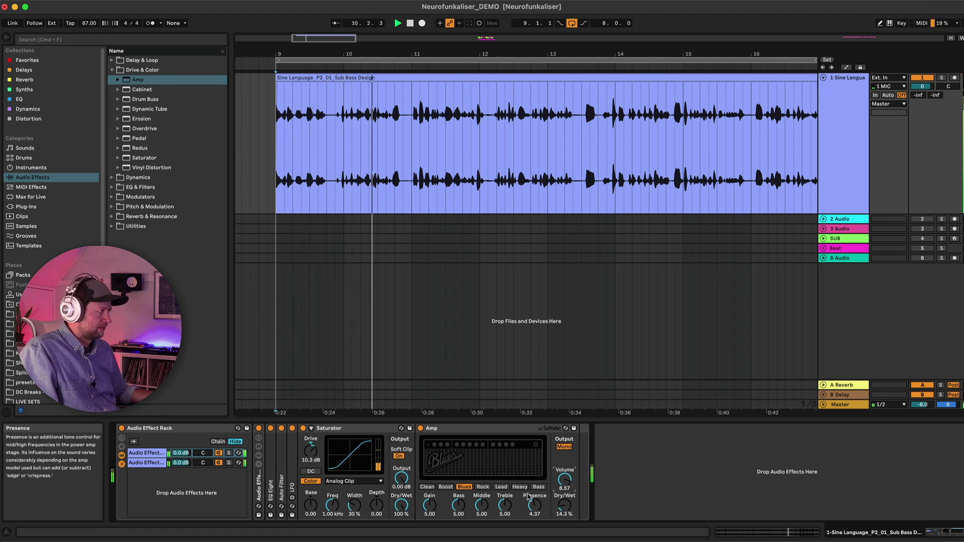
key(space)
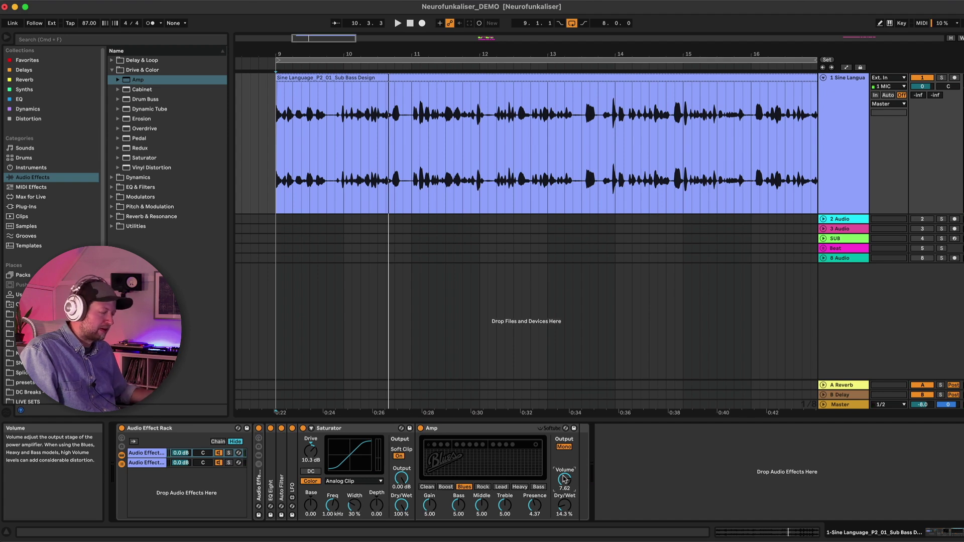
key(space)
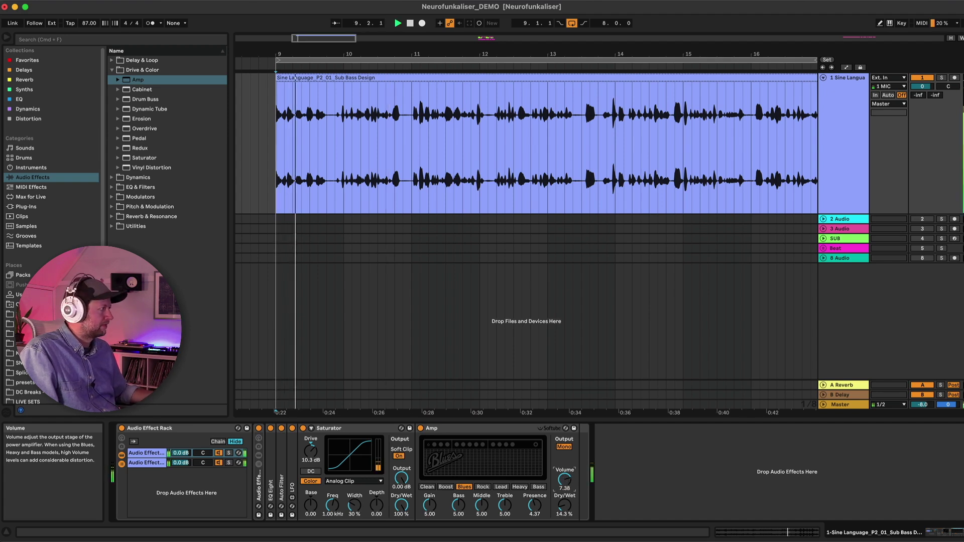
drag(564, 481, 563, 483)
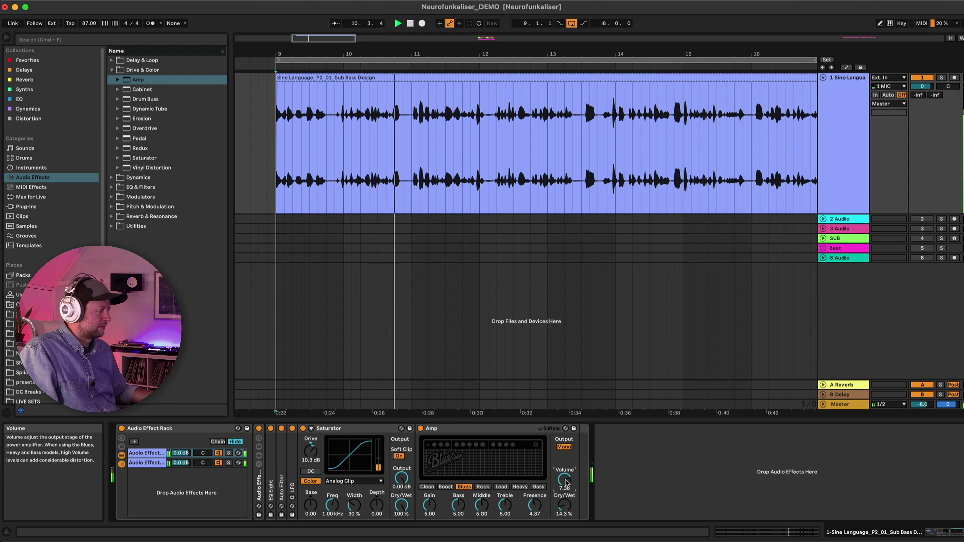
Add an EQ Eight to the chain after the Amp
click(114, 188)
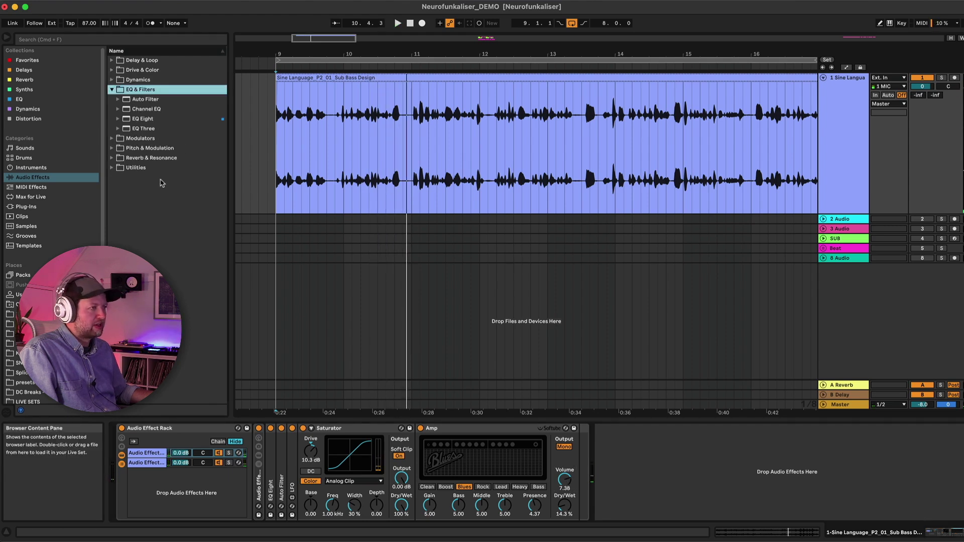
click(143, 119)
drag(525, 416, 577, 444)
key(space)
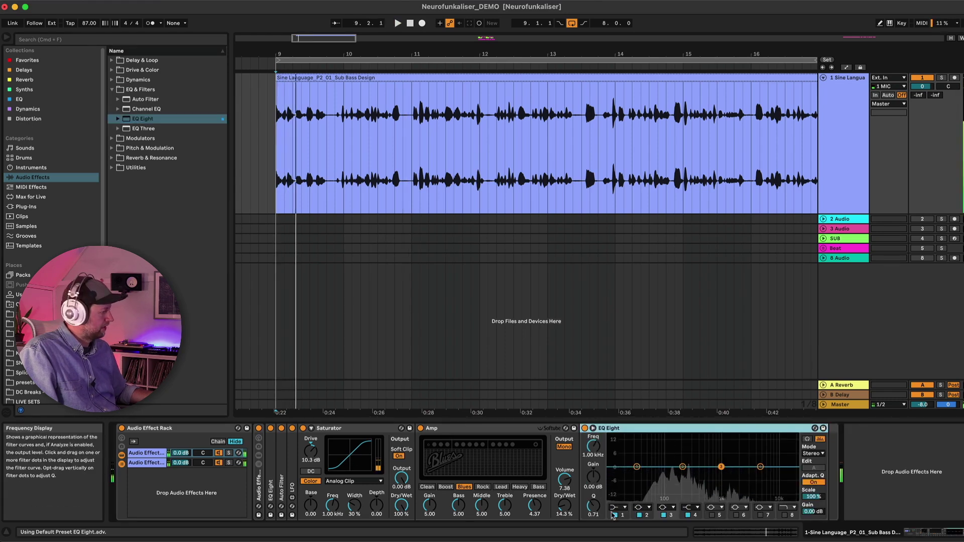
Make band 1 a 48 dB low cut at 69.6 Hz; lower Saturator drive to 5.71 dB and Amp gain
click(624, 507)
click(617, 447)
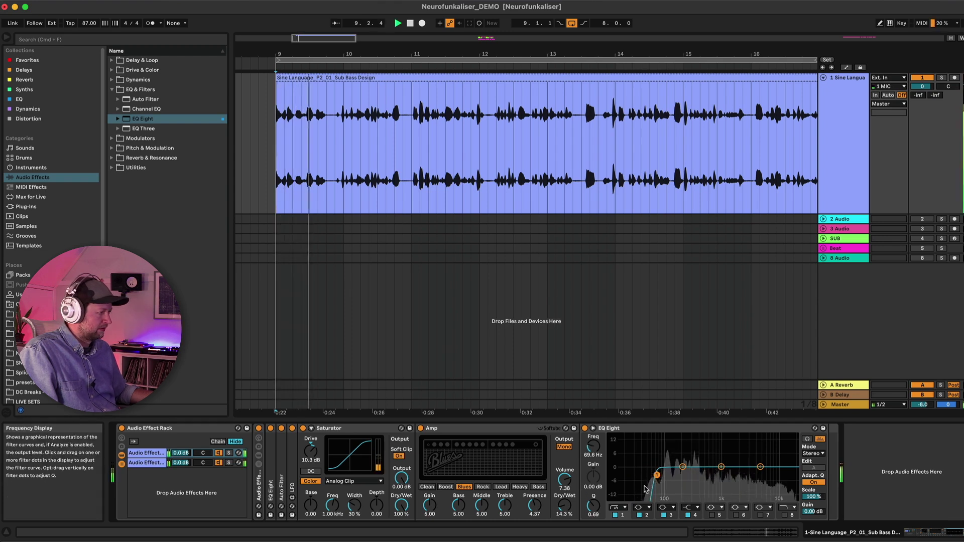
key(space)
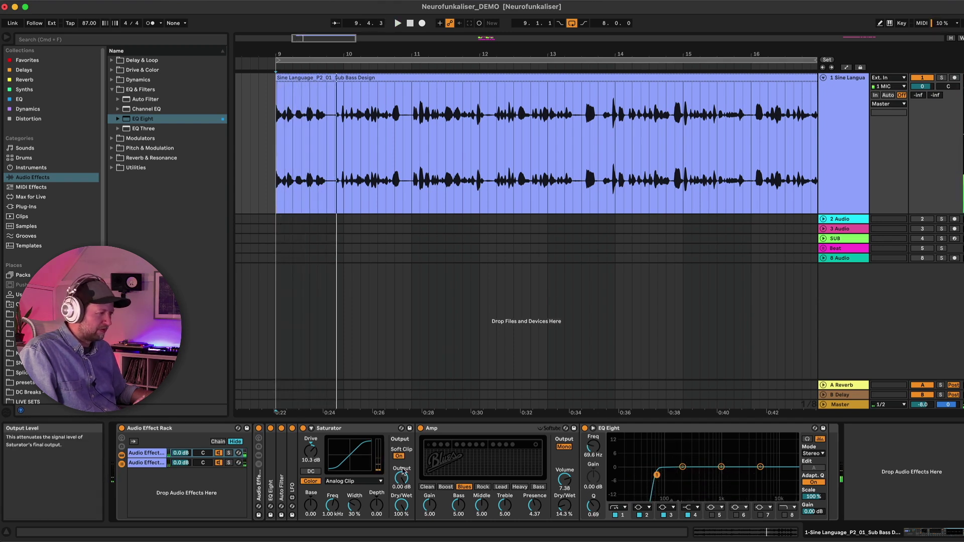
drag(310, 442, 310, 462)
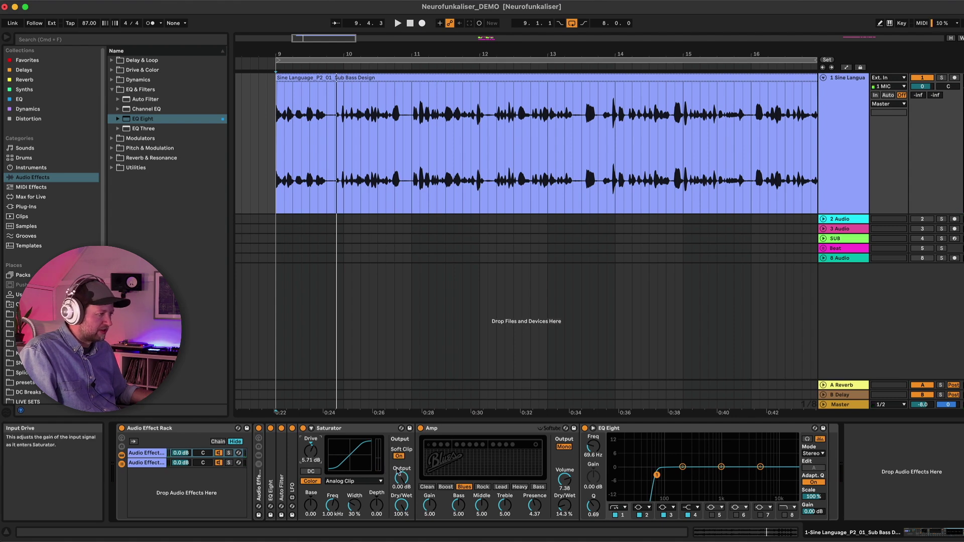
mouse_move(453, 501)
mouse_down()
mouse_move(429, 508)
mouse_move(458, 506)
mouse_up()
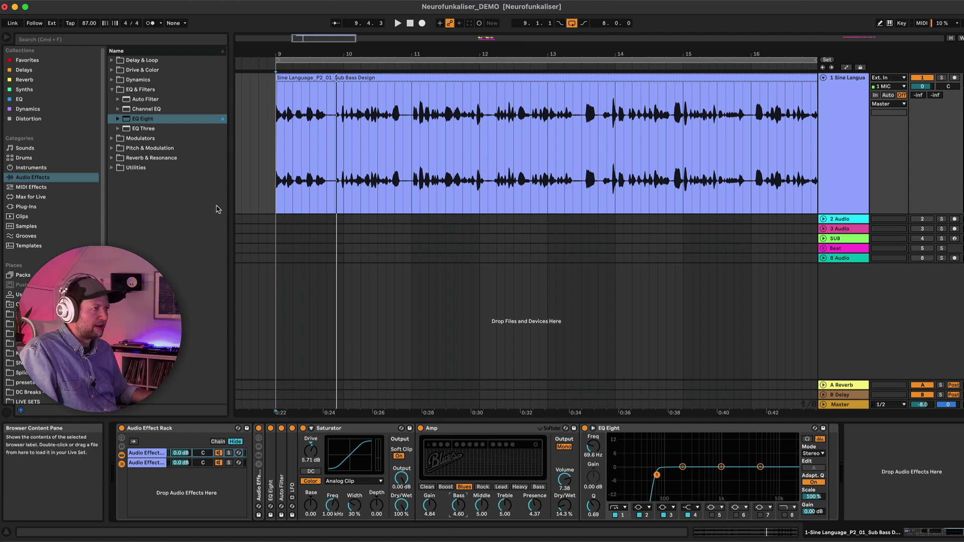
Insert Multiband Dynamics before the Saturator
click(112, 81)
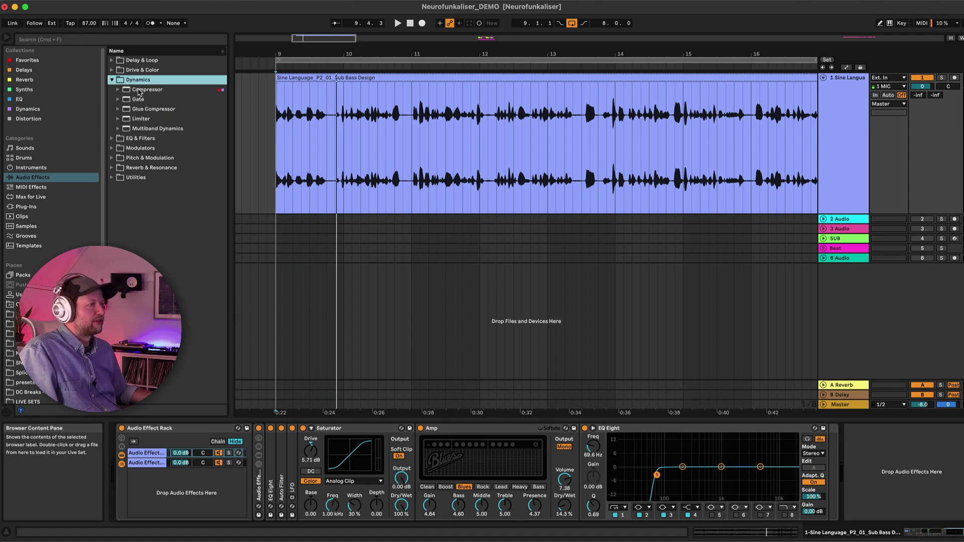
click(156, 129)
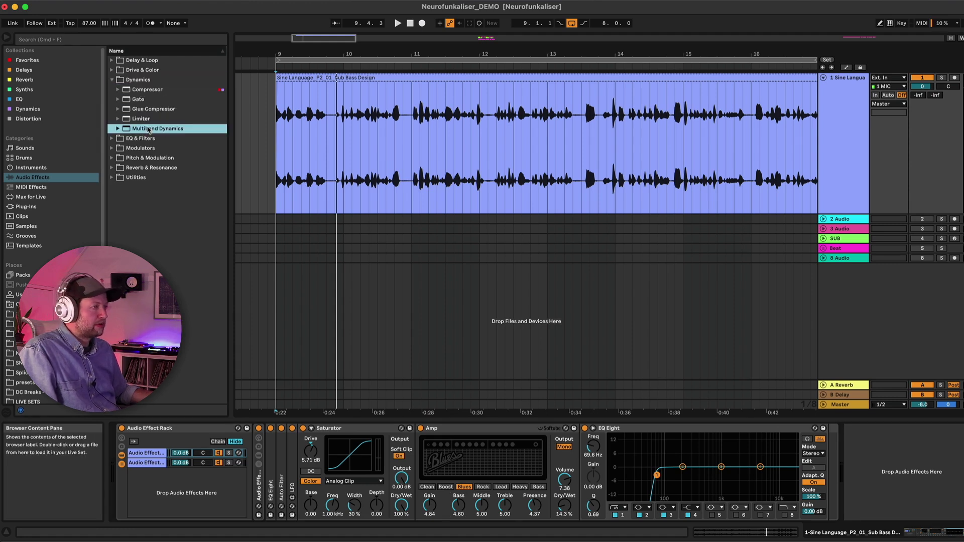
click(318, 454)
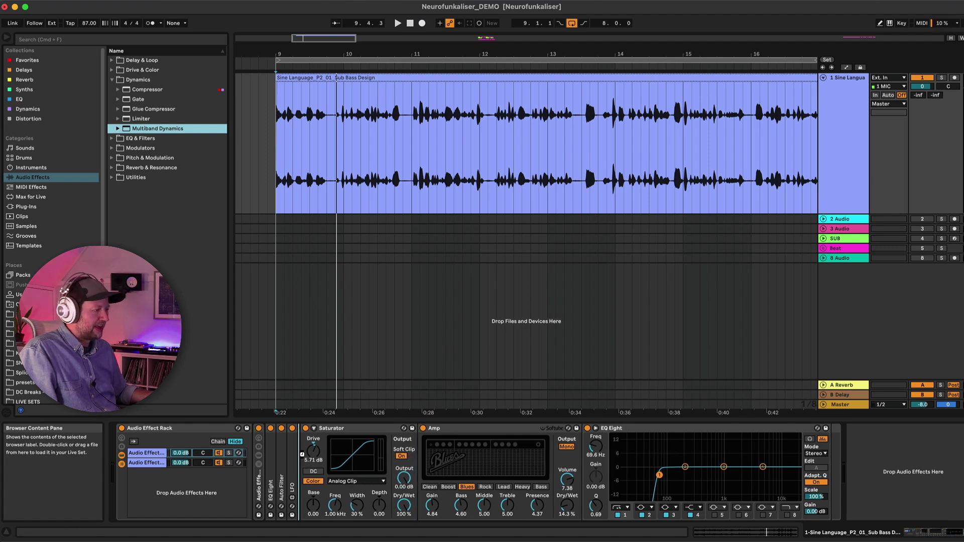
drag(361, 450, 361, 451)
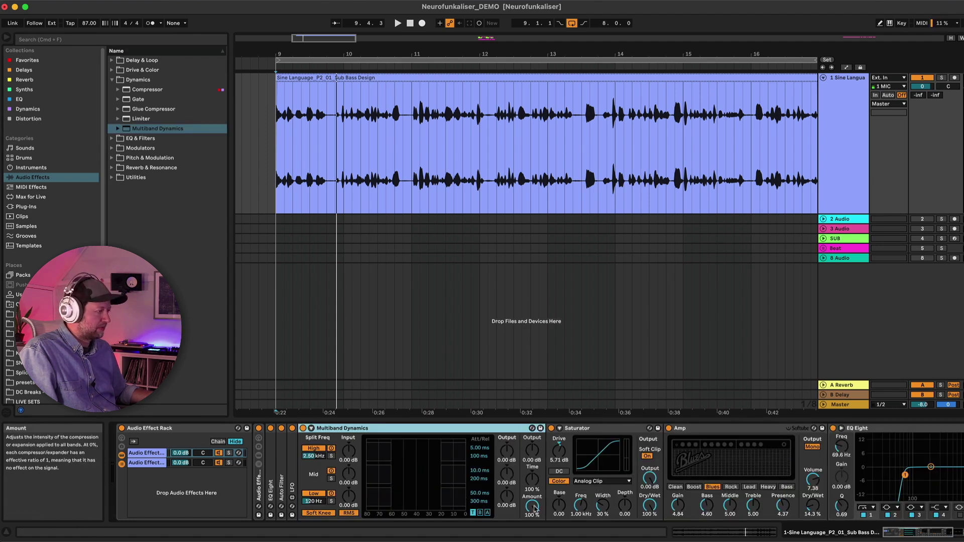
Load the Flatline preset, set amount to 87% and output to -5.40 dB, and A/B it
click(532, 428)
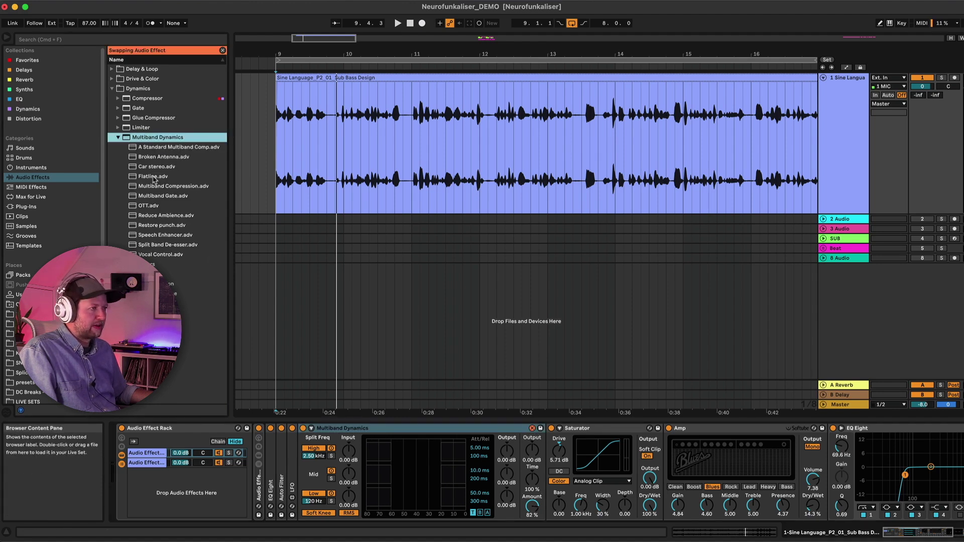
double_click(153, 176)
key(space)
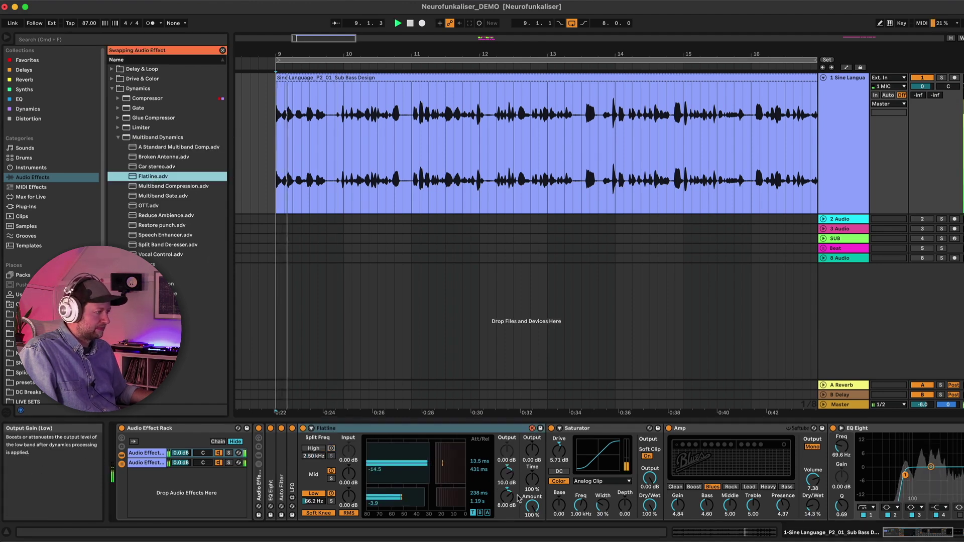
click(533, 428)
drag(532, 505, 532, 509)
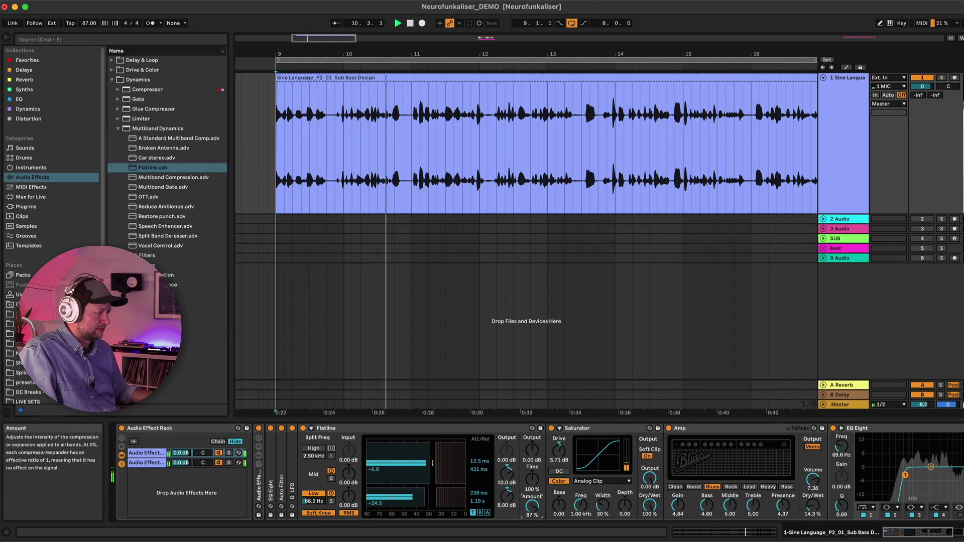
drag(533, 451, 532, 468)
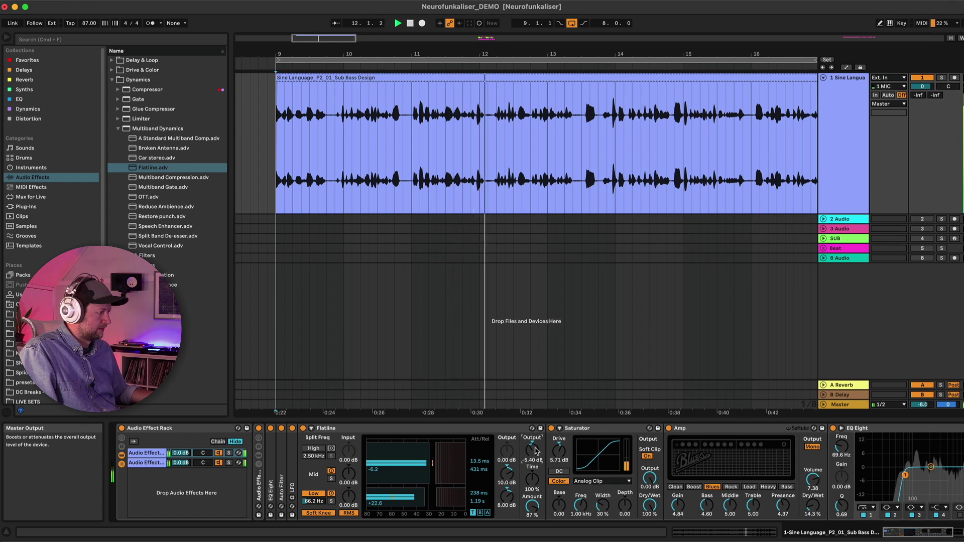
click(303, 428)
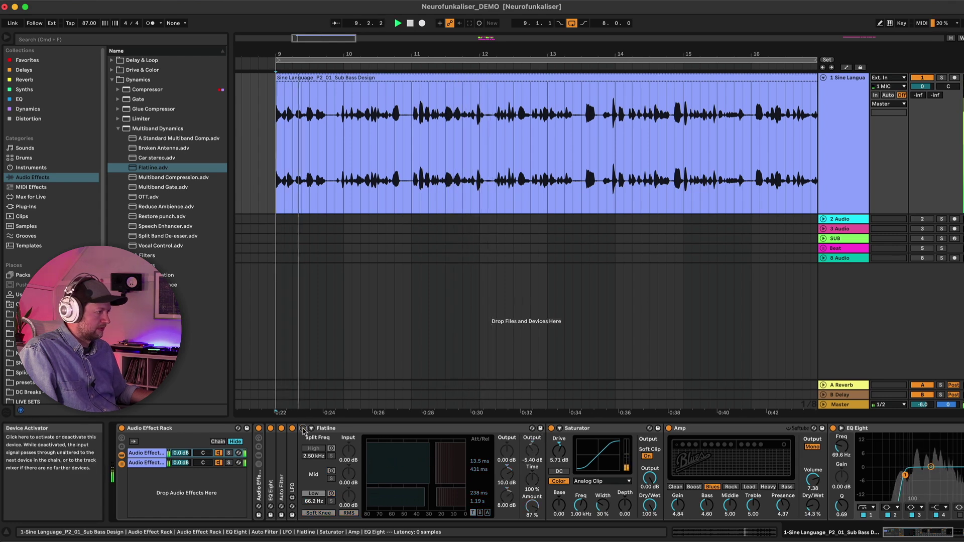
click(303, 428)
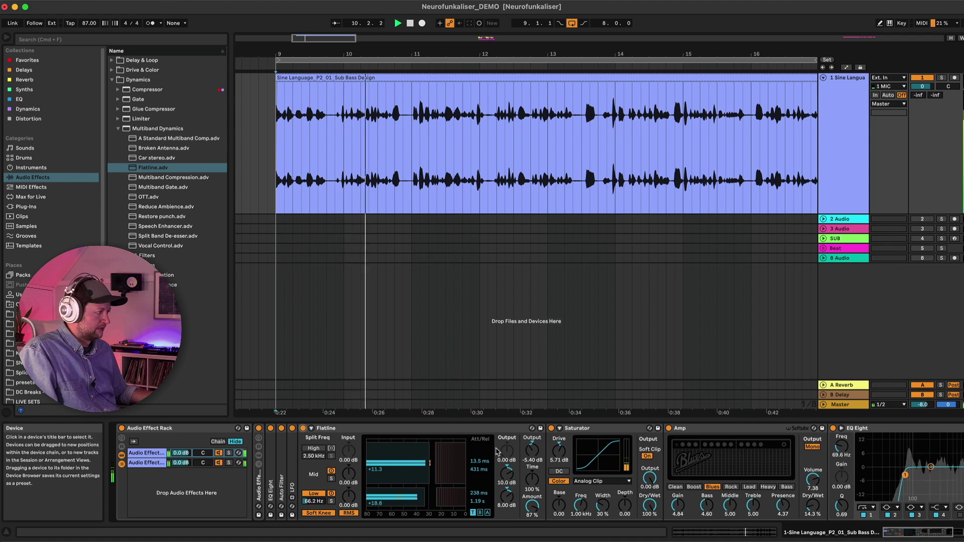
Raise EQ Eight's upper bands and add a 3.10 dB boost around 90 Hz
scroll(499, 452, right, 5)
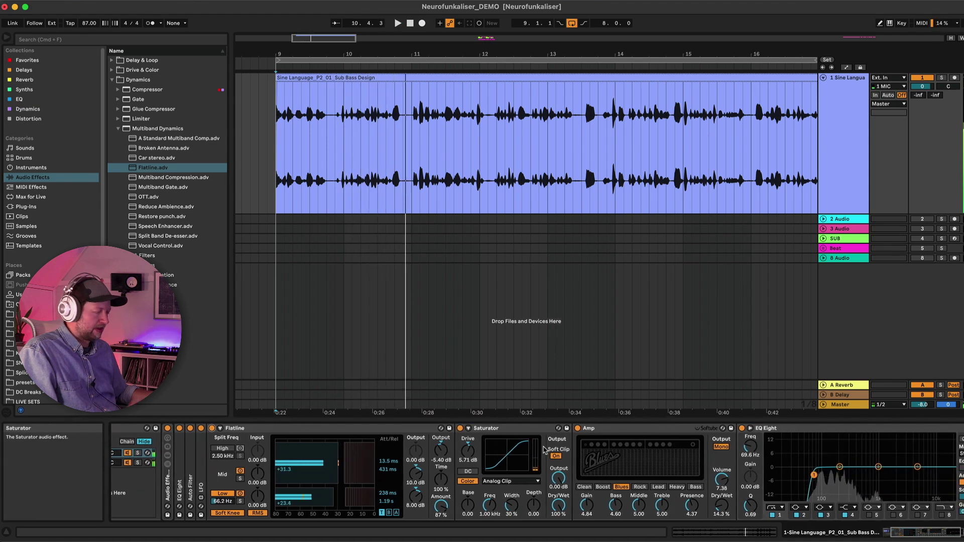
scroll(545, 449, right, 4)
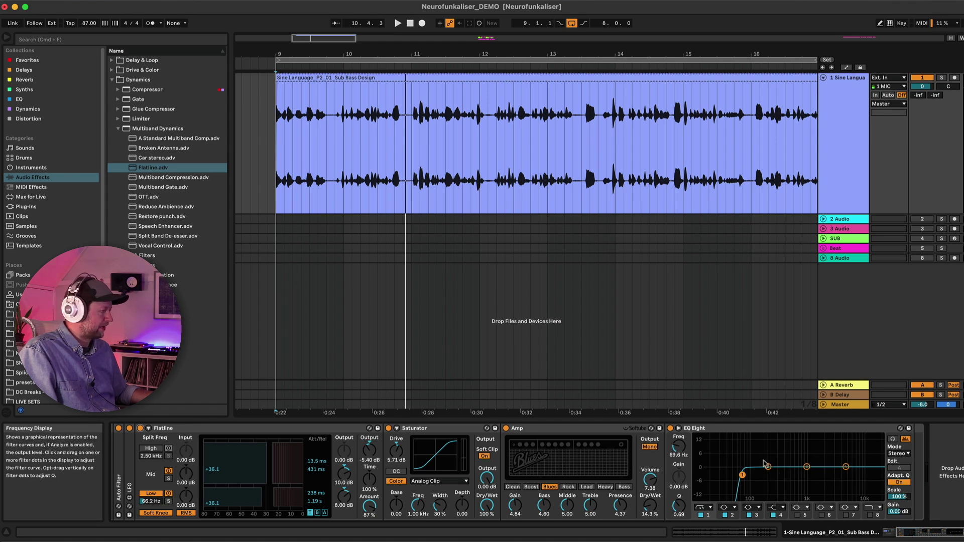
key(space)
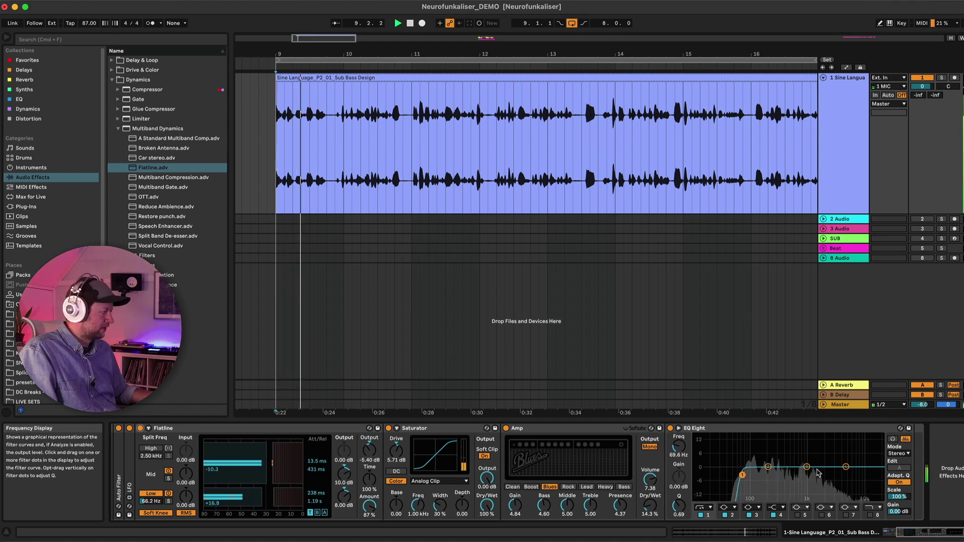
drag(806, 467, 853, 455)
drag(768, 467, 747, 460)
click(762, 430)
Fold the EQ Eight, Amp, Saturator and Flatline devices, then select the Sine Language track
double_click(762, 430)
double_click(578, 428)
double_click(453, 430)
double_click(323, 428)
double_click(229, 441)
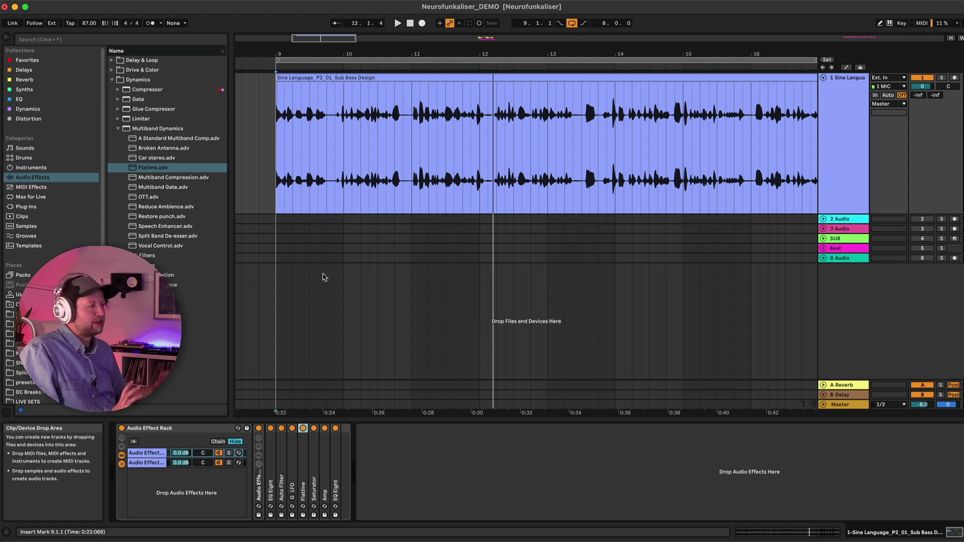
scroll(425, 230, down, 4)
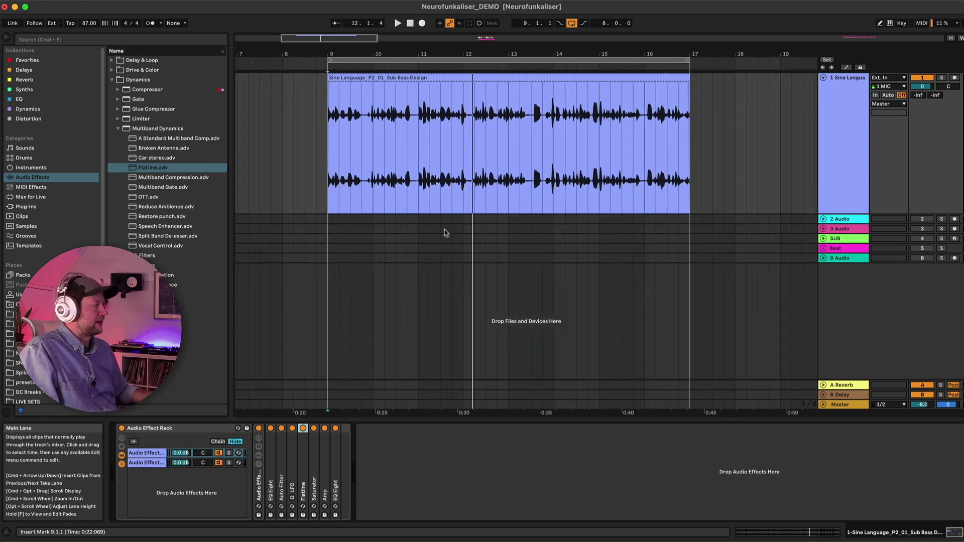
click(840, 141)
Insert an armed audio track fed from 1-Sine Language Post Mixer and record with F9
key(super+t)
click(899, 219)
click(903, 262)
click(955, 219)
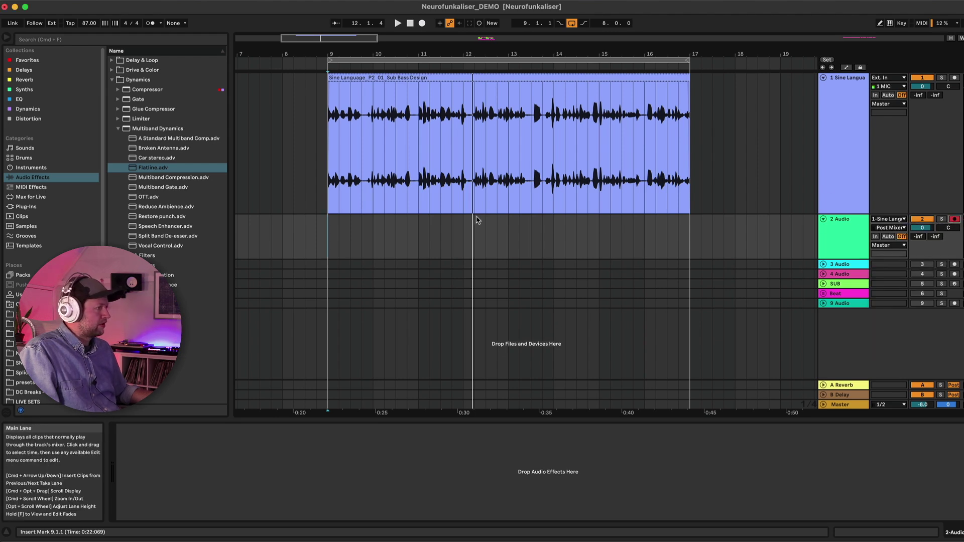
key(F9)
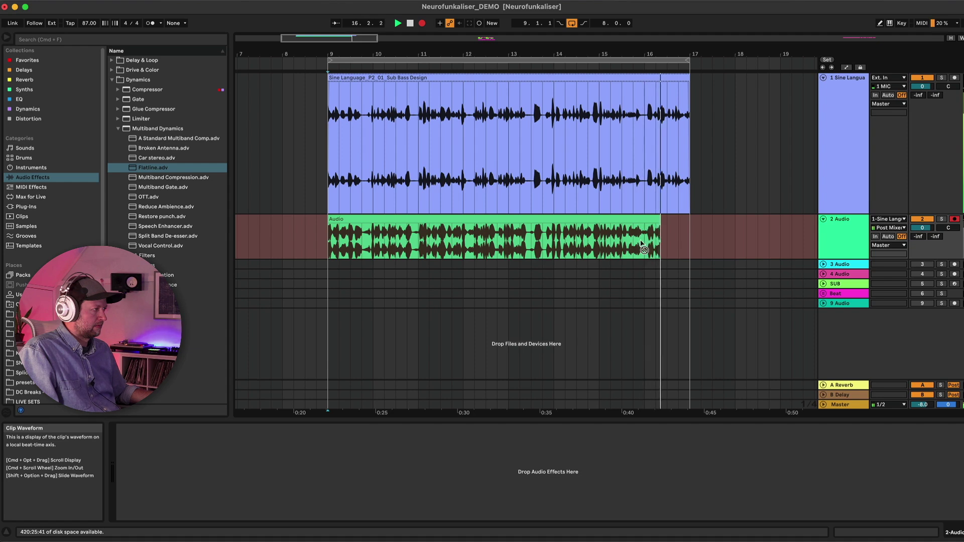
Stop the resample recording at bar 17
key(space)
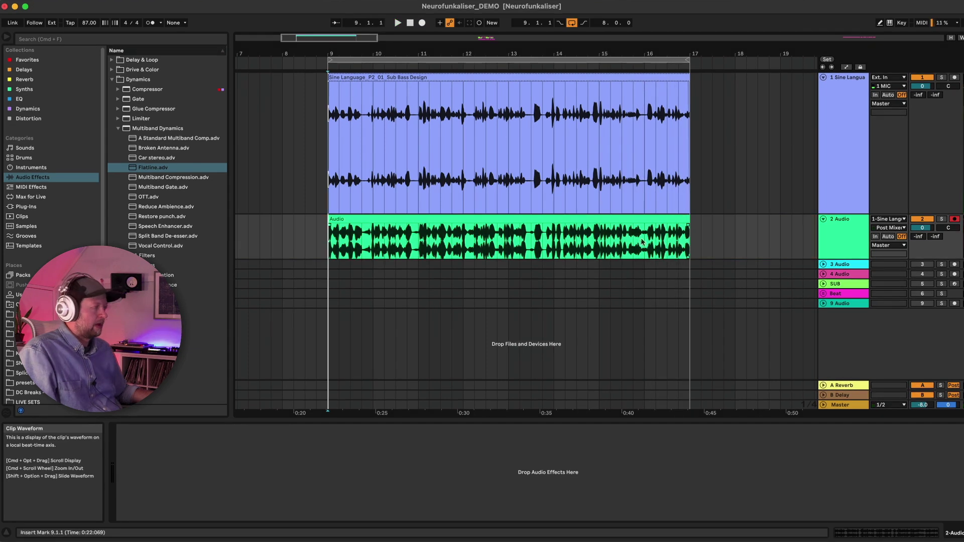
scroll(355, 229, up, 5)
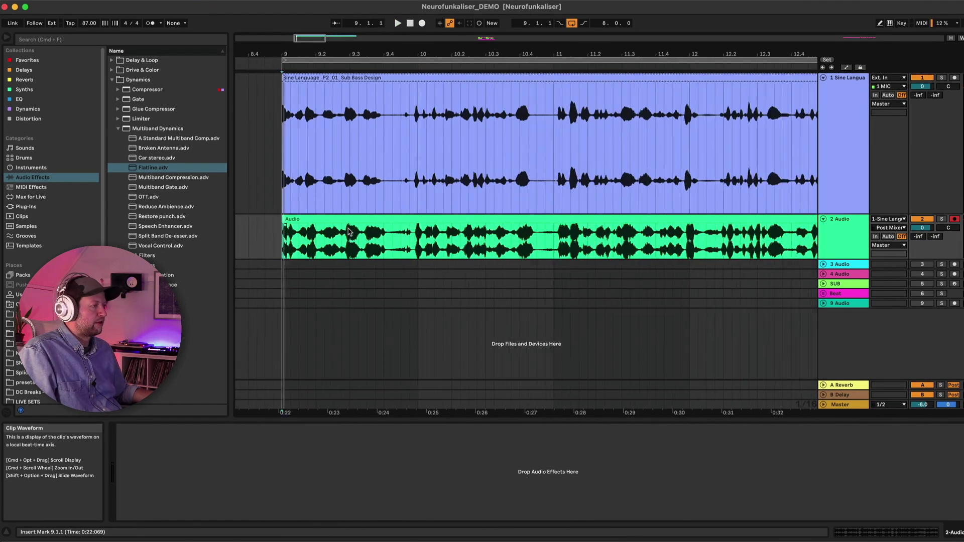
scroll(368, 239, down, 4)
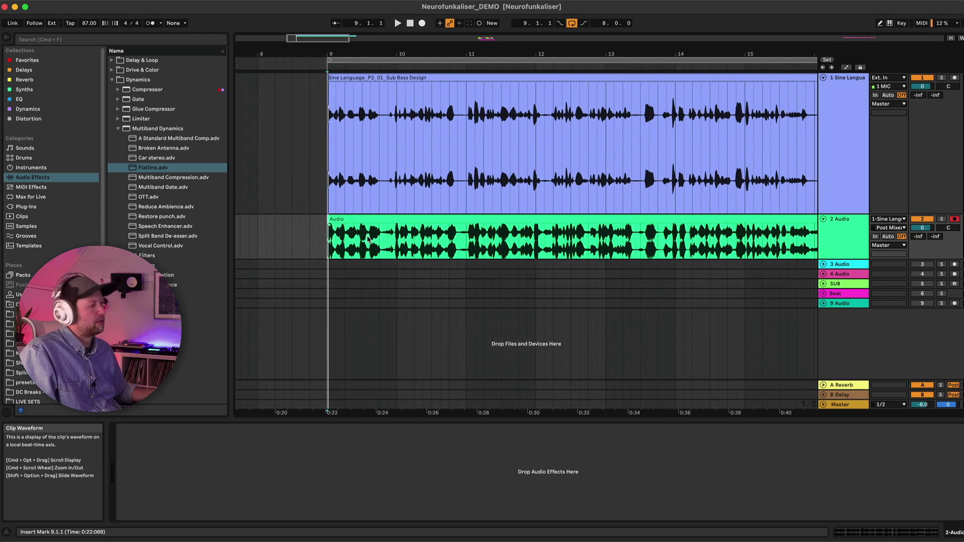
Copy the resampled Audio clip to bar 33 on track 2 and re-enable the SUB track
click(455, 219)
scroll(458, 217, down, 5)
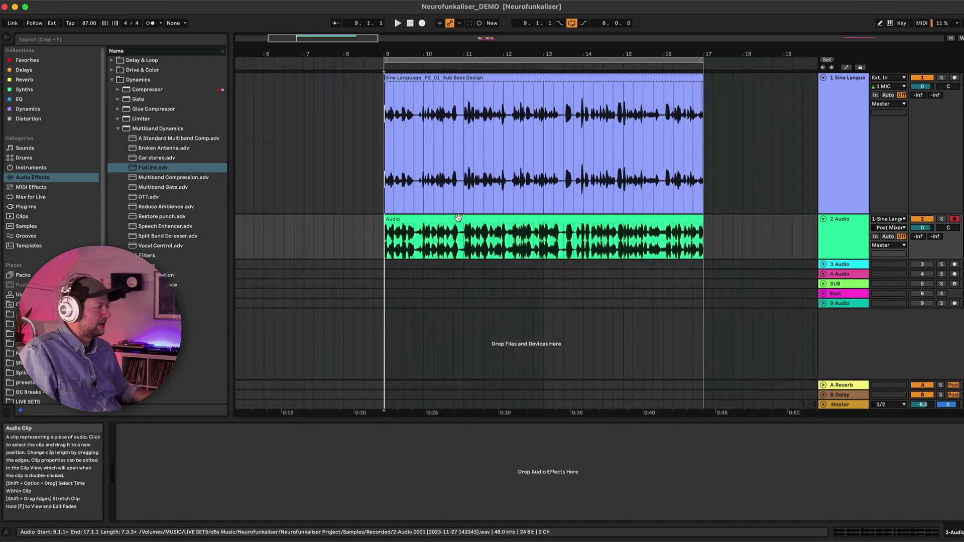
scroll(459, 217, down, 6)
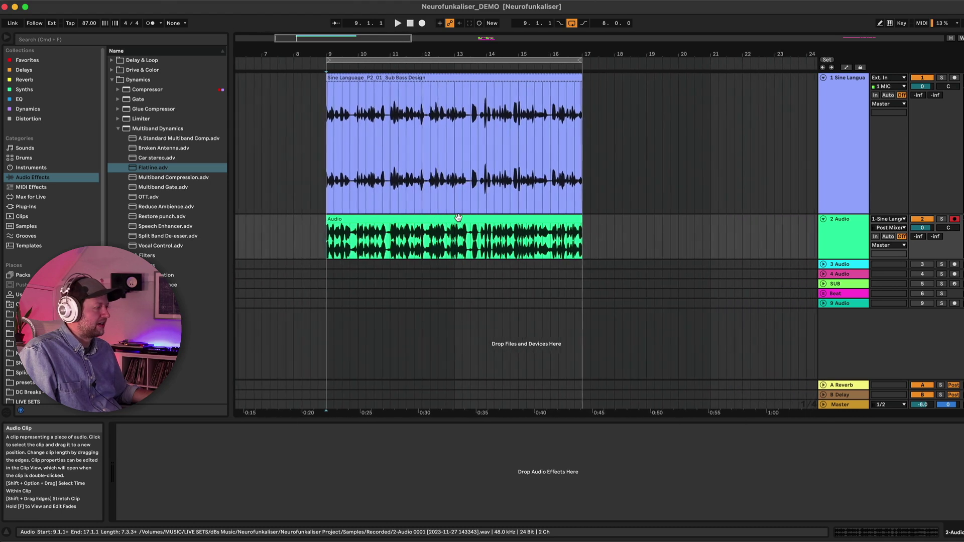
scroll(458, 217, down, 3)
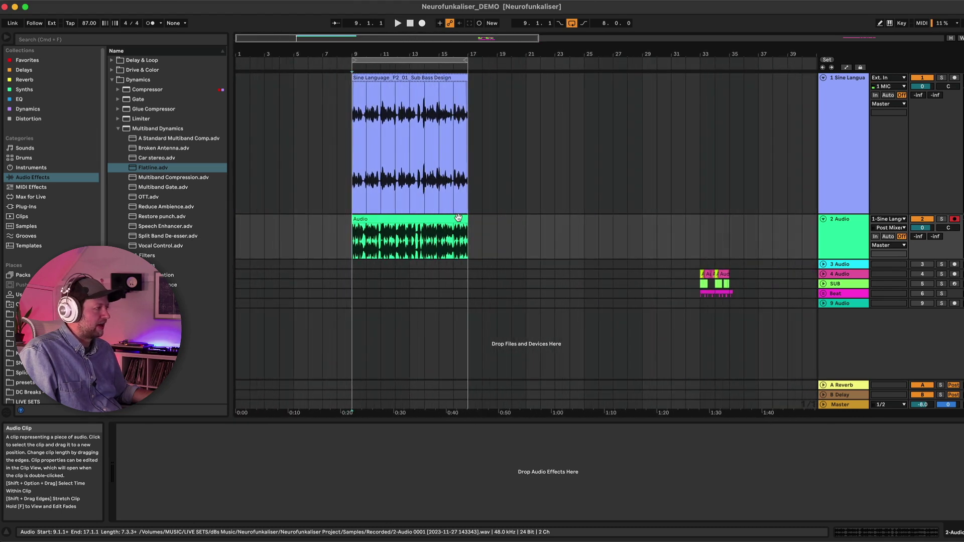
drag(377, 219, 722, 221)
scroll(733, 274, up, 10)
click(927, 284)
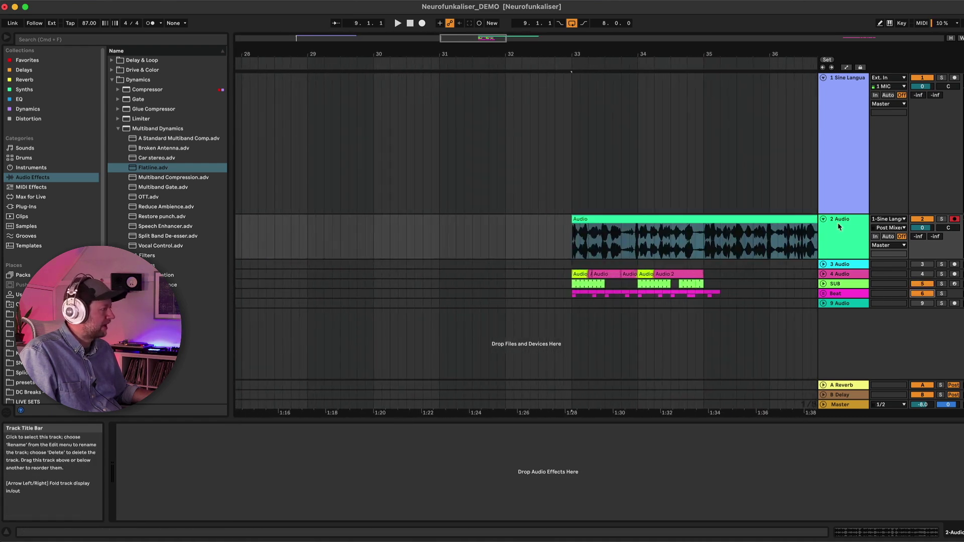
Add EQ Eight to the 2 Audio track with band 1 as a low cut at 93.8 Hz
click(111, 81)
drag(132, 90, 276, 114)
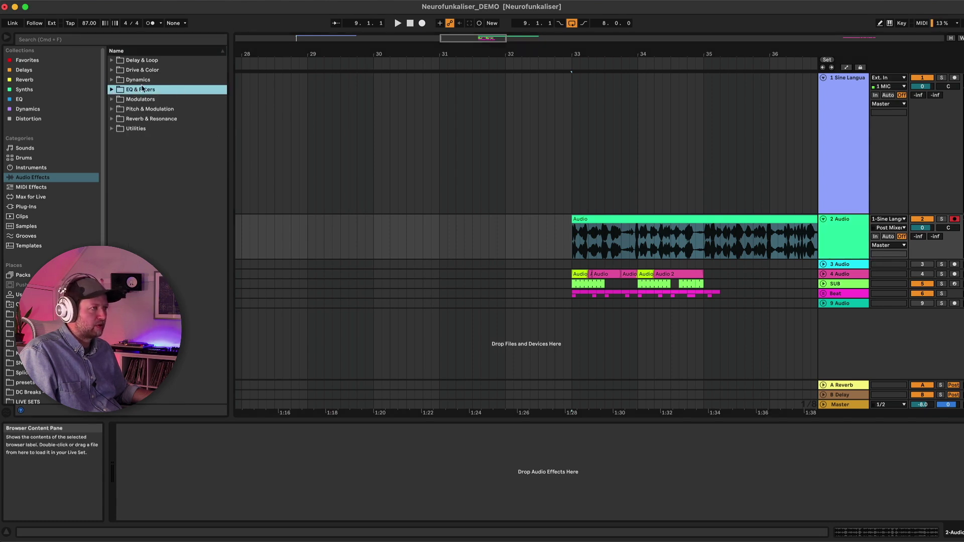
click(112, 90)
click(169, 122)
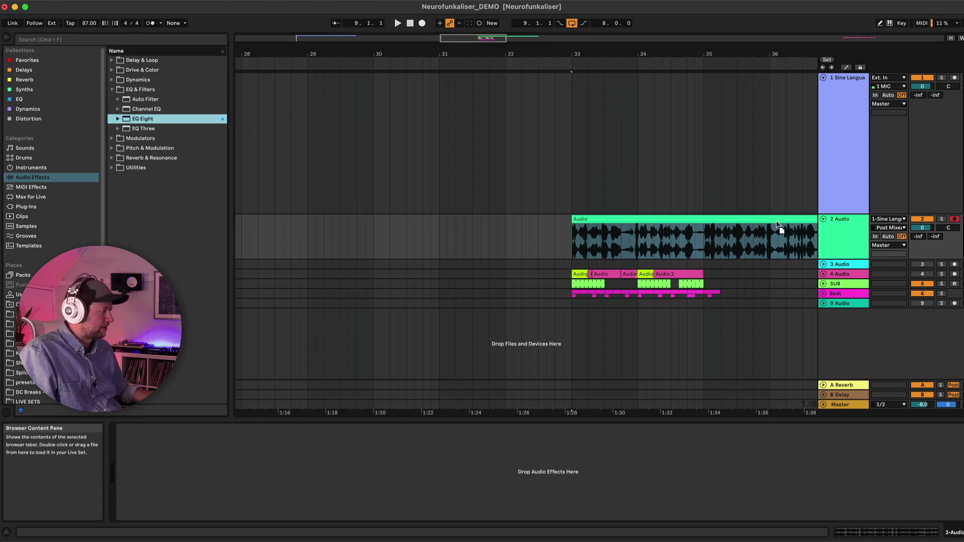
drag(828, 229, 827, 230)
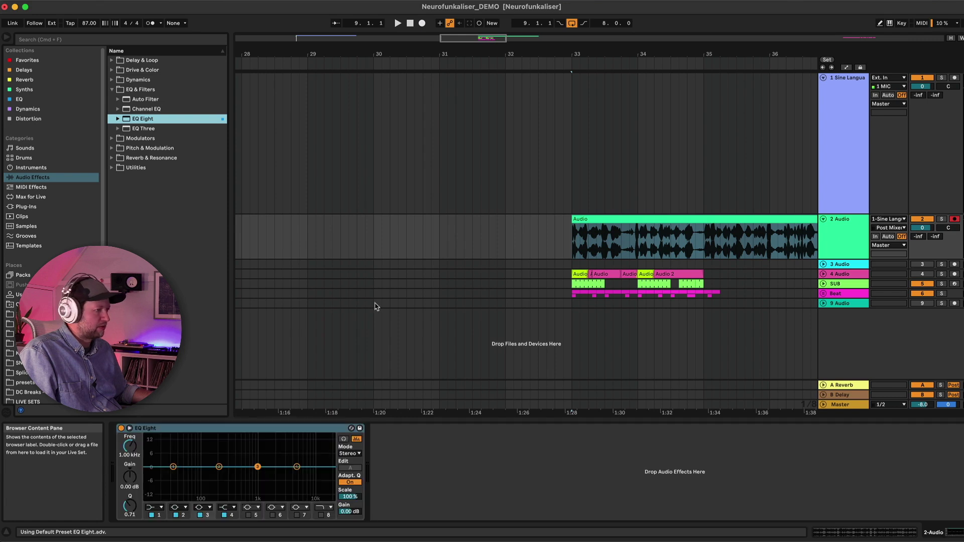
click(161, 511)
click(157, 450)
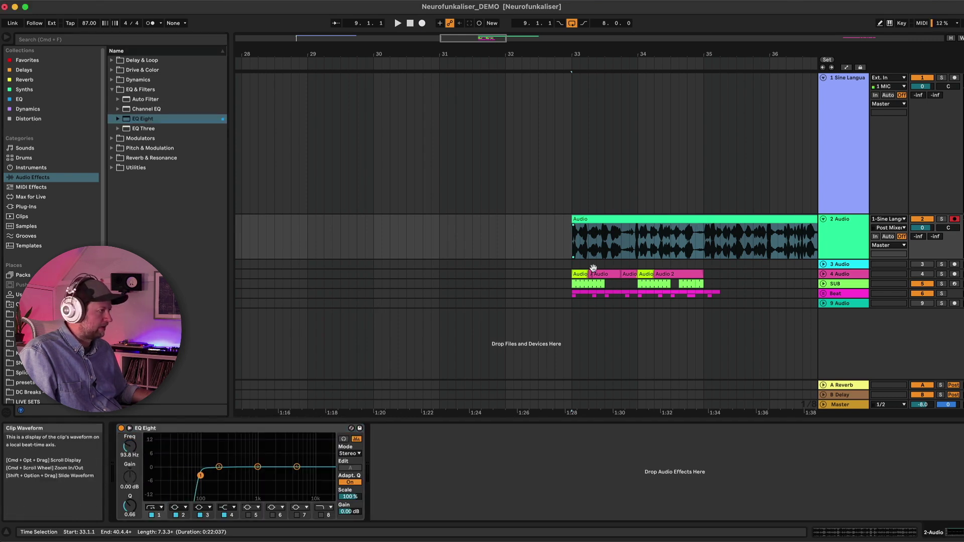
Loop the resampled bass clip and audition the high-passed sound
click(577, 218)
key(super+l)
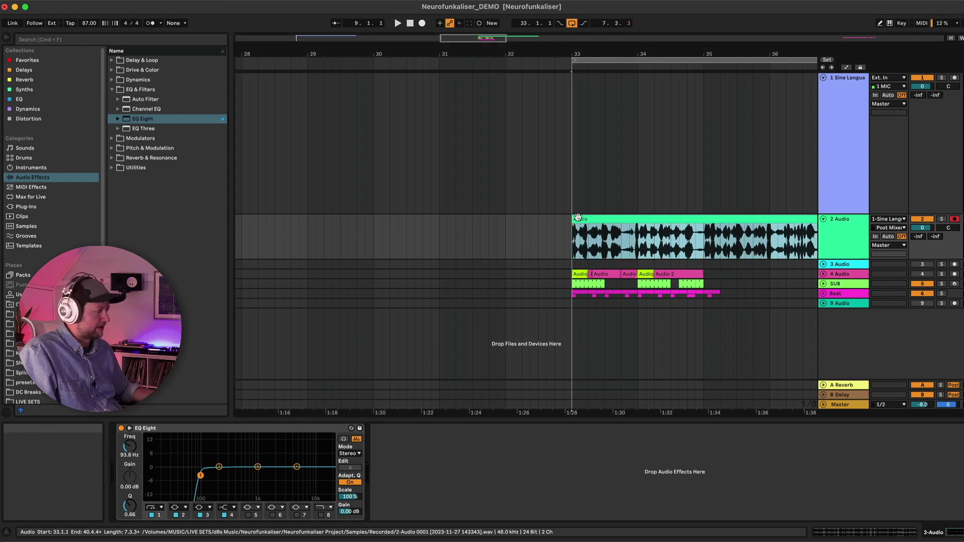
key(space)
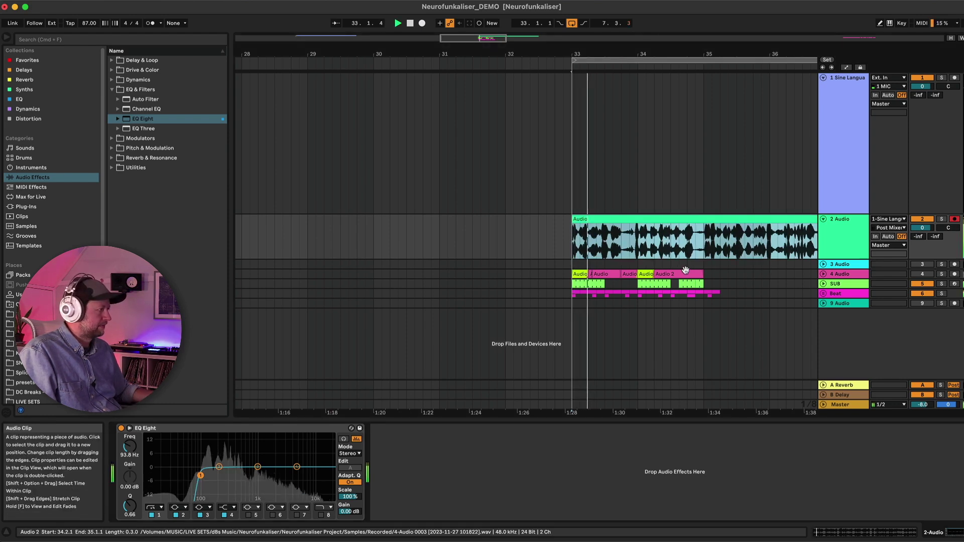
scroll(686, 272, right, 5)
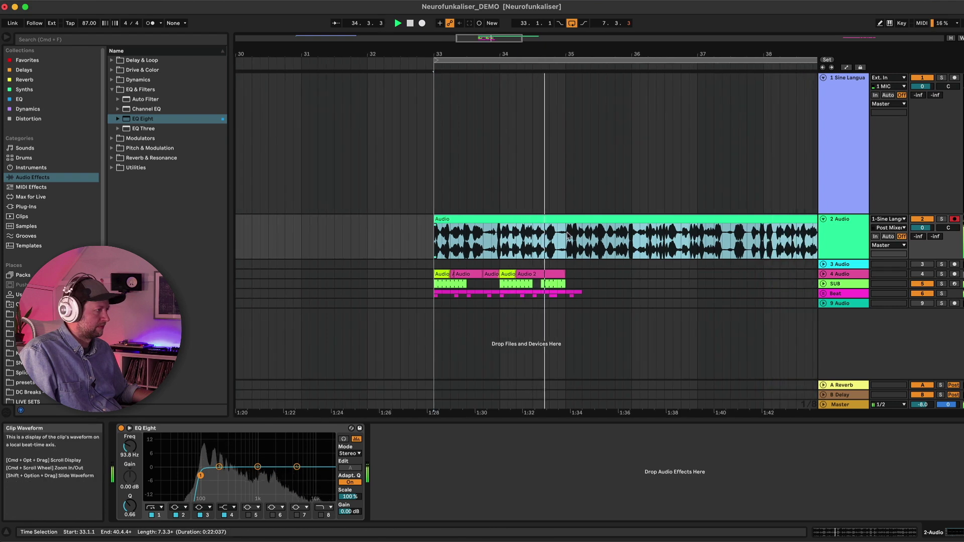
key(space)
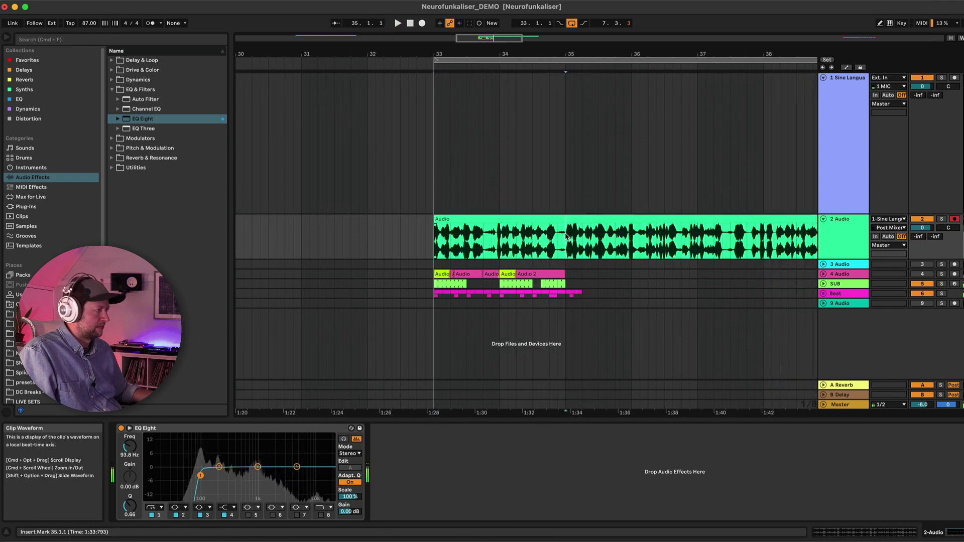
Split the bass clip at bar 35 and move the later part to start at bar 33
click(567, 239)
key(super+e)
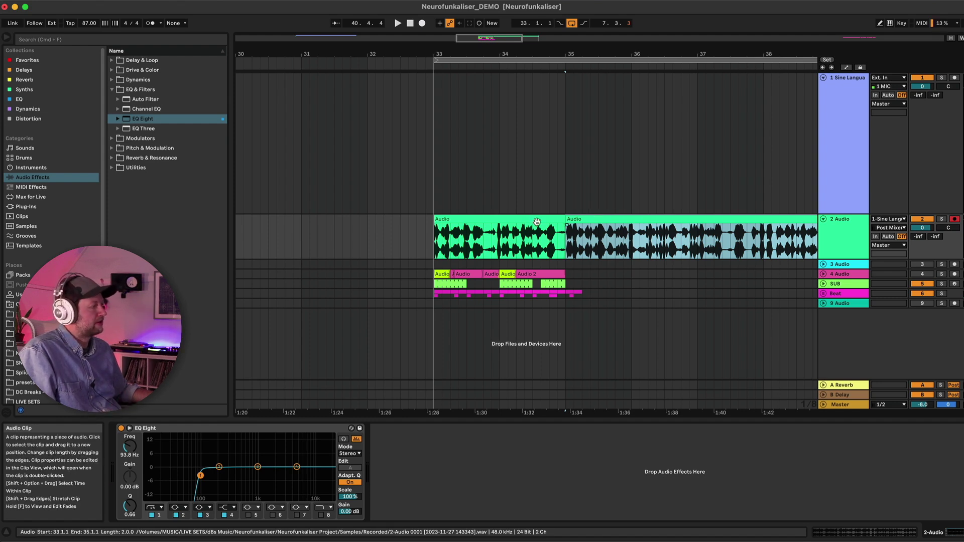
drag(592, 219, 462, 232)
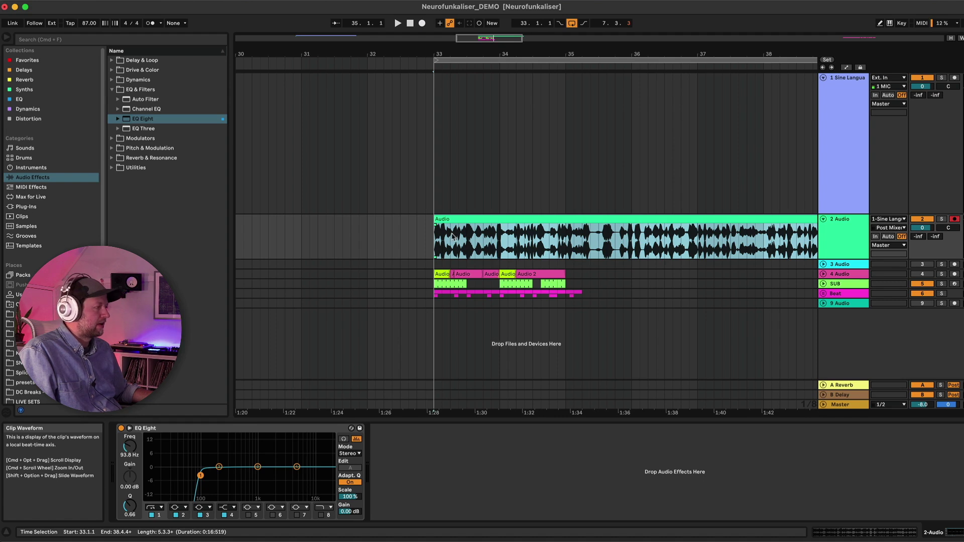
scroll(461, 236, up, 5)
scroll(458, 235, down, 4)
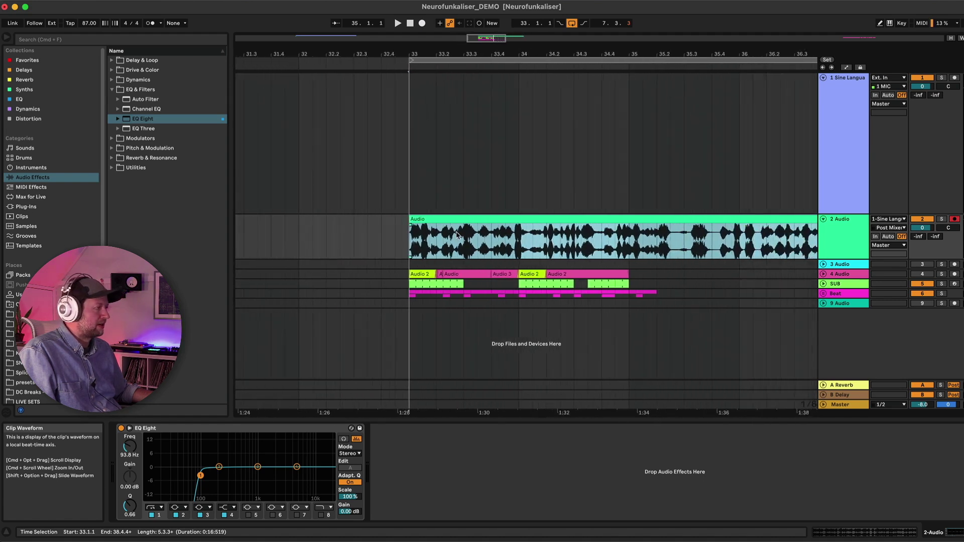
scroll(458, 235, down, 2)
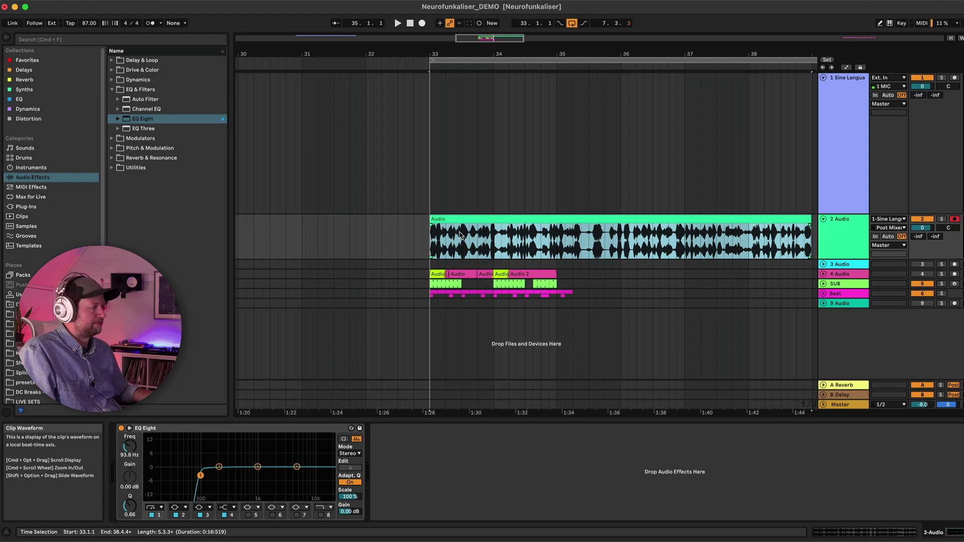
Play back the edited bassline with the beat, then stop
key(space)
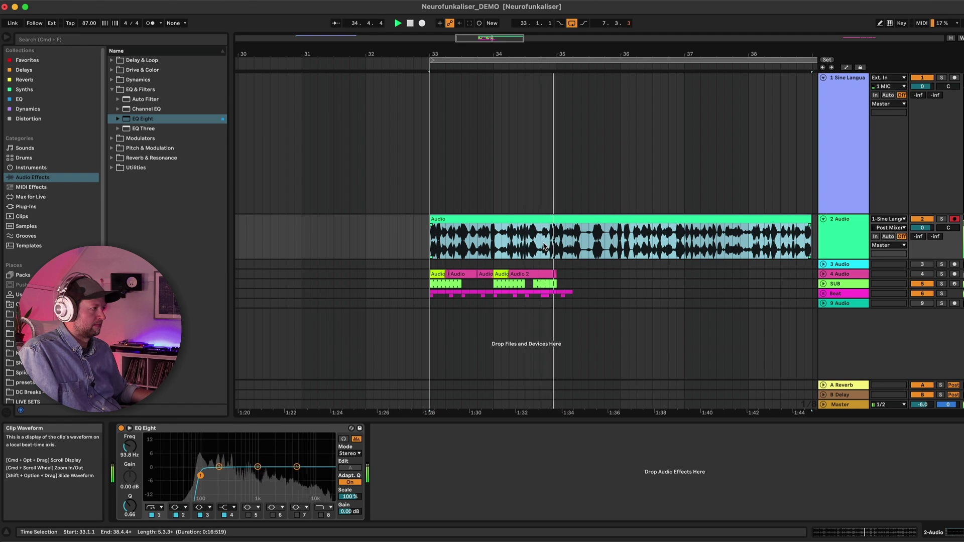
key(space)
scroll(533, 244, up, 3)
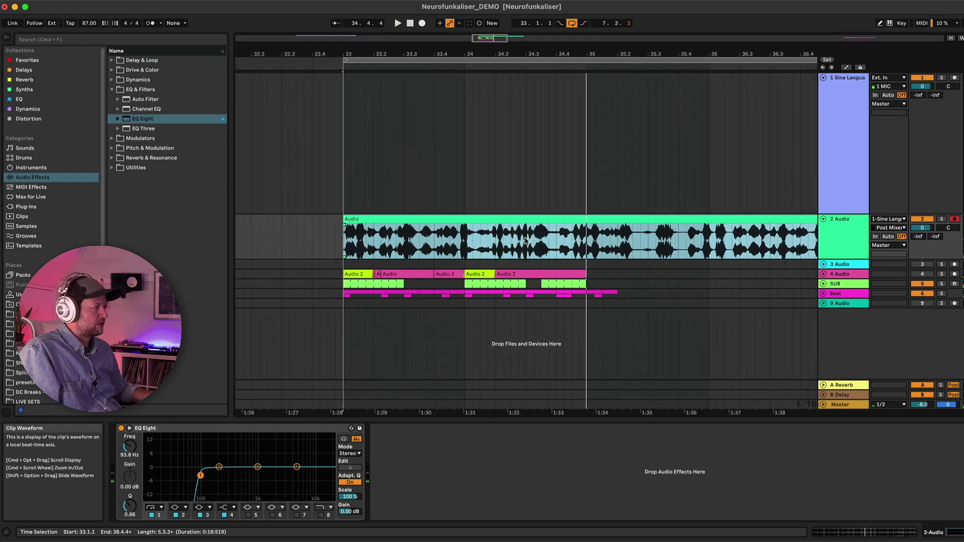
scroll(527, 241, up, 2)
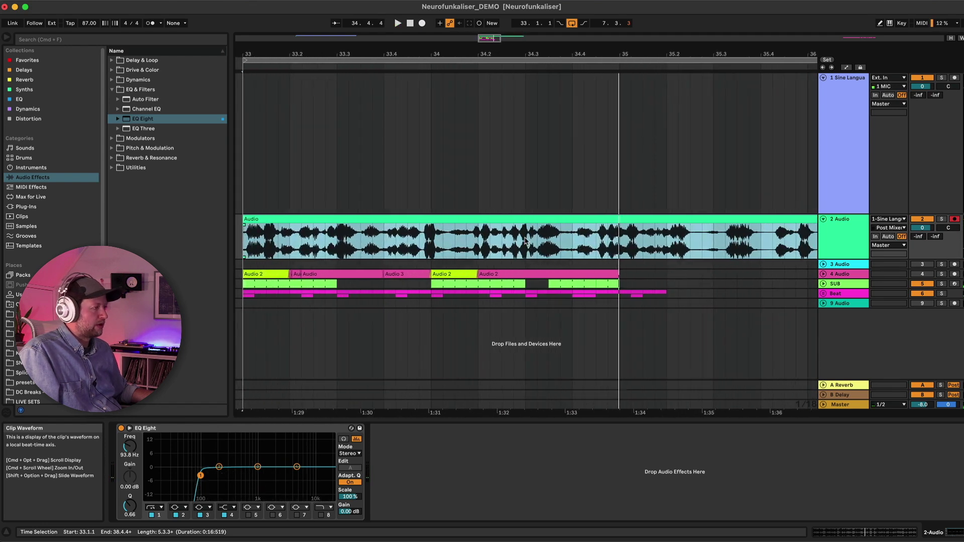
Split the clip at 33.1.4, extend the first slice to 33.2.1, and shift the next slice to 33.2.3
scroll(284, 239, up, 3)
click(282, 237)
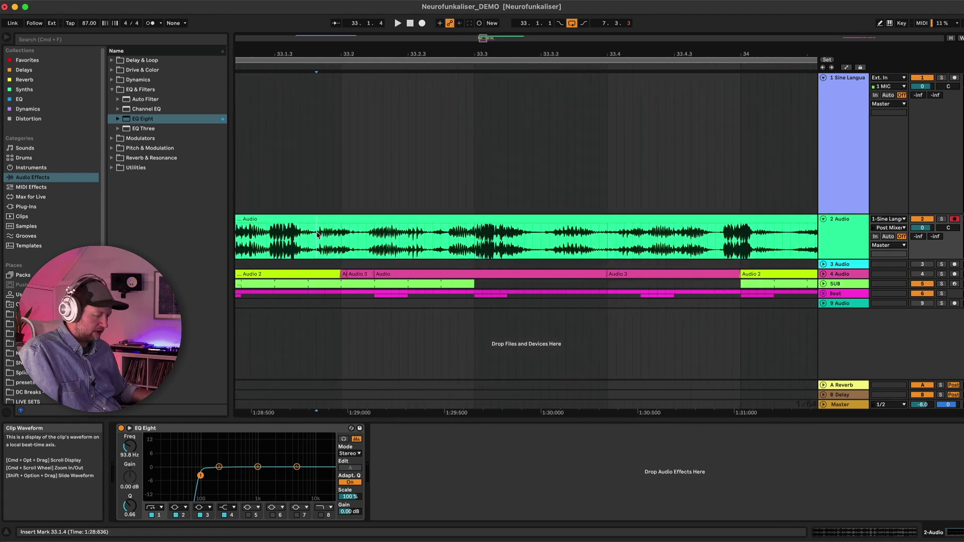
key(super+e)
scroll(406, 218, down, 1)
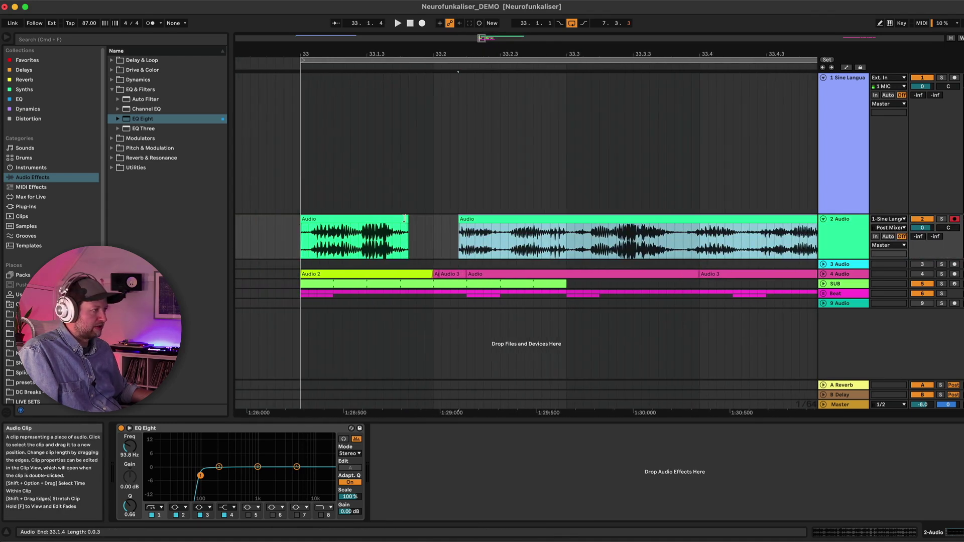
drag(406, 217, 428, 219)
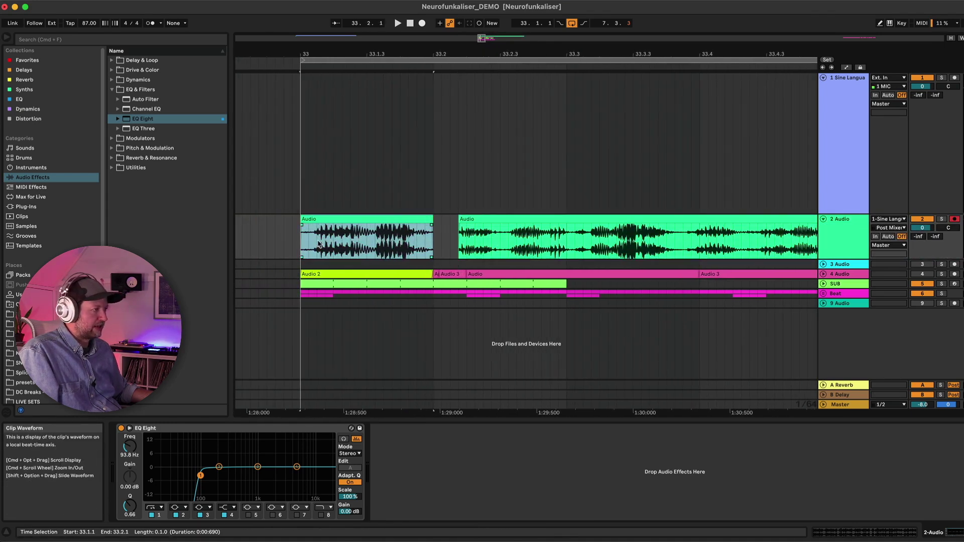
scroll(476, 219, right, 1)
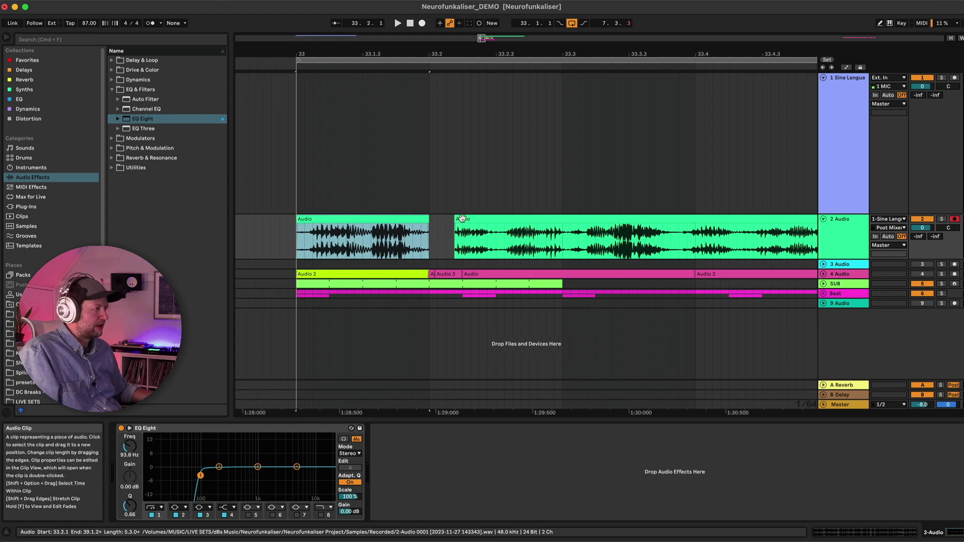
drag(459, 218, 505, 225)
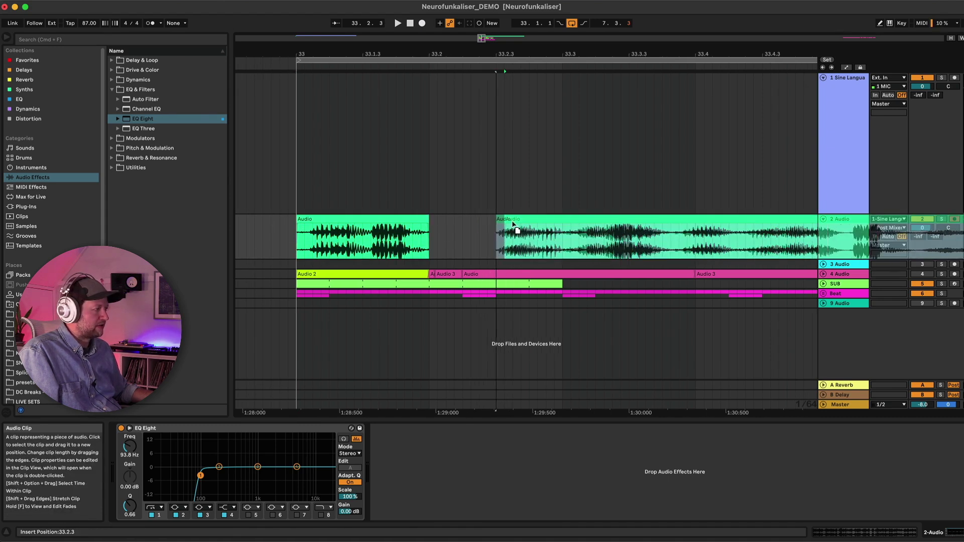
scroll(515, 232, right, 3)
Cut again around 33.3.4 and move the following slice to 33.4, leaving a gap
click(532, 238)
key(super+e)
scroll(533, 238, down, 3)
click(580, 242)
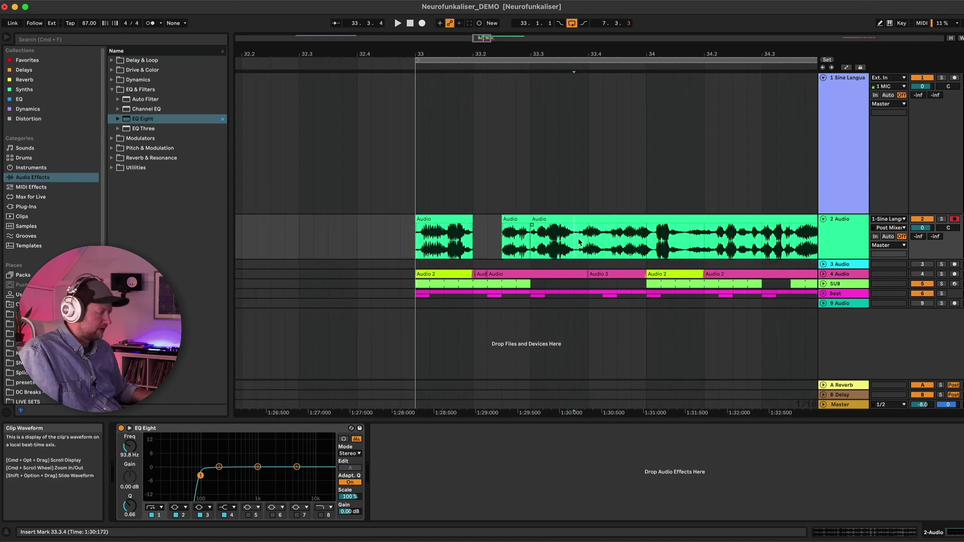
scroll(579, 242, up, 5)
click(581, 219)
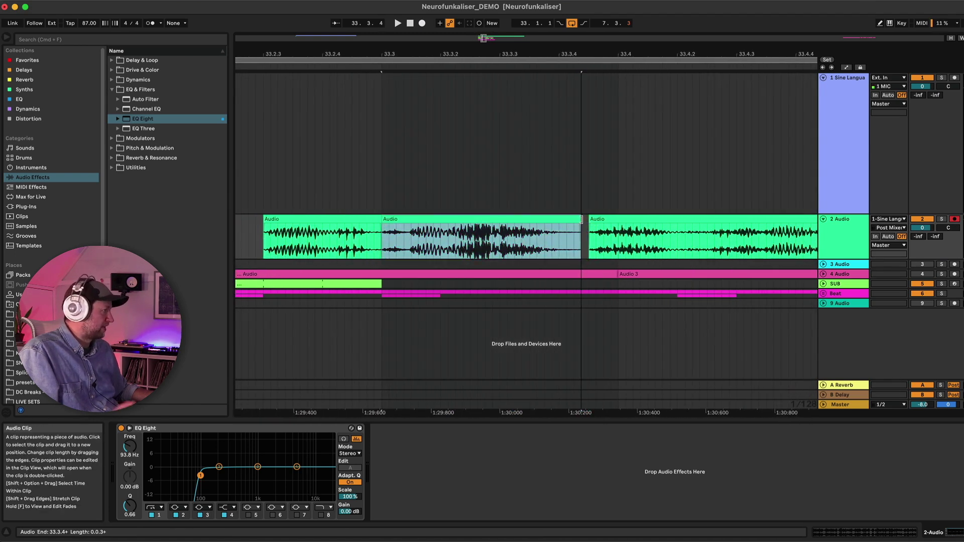
scroll(527, 220, down, 4)
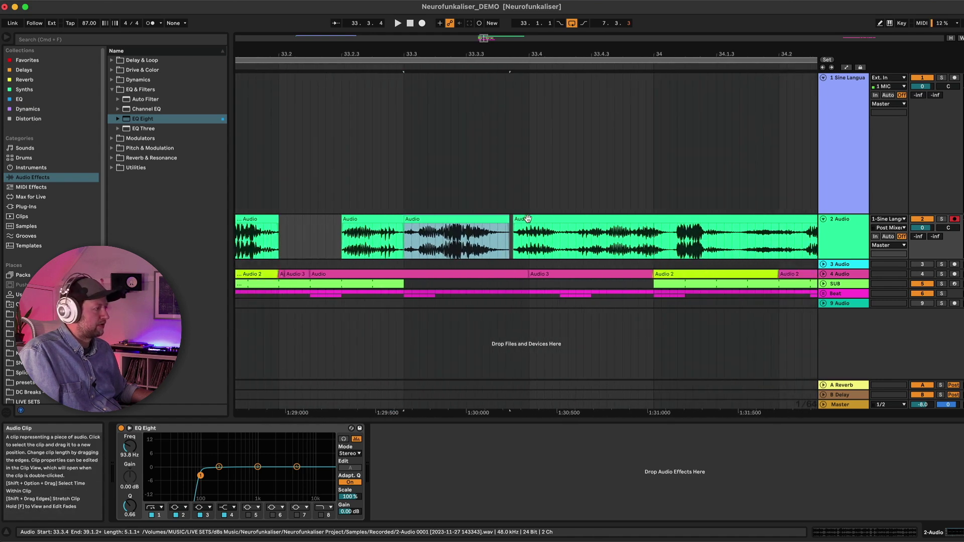
drag(527, 218, 542, 221)
scroll(540, 221, down, 6)
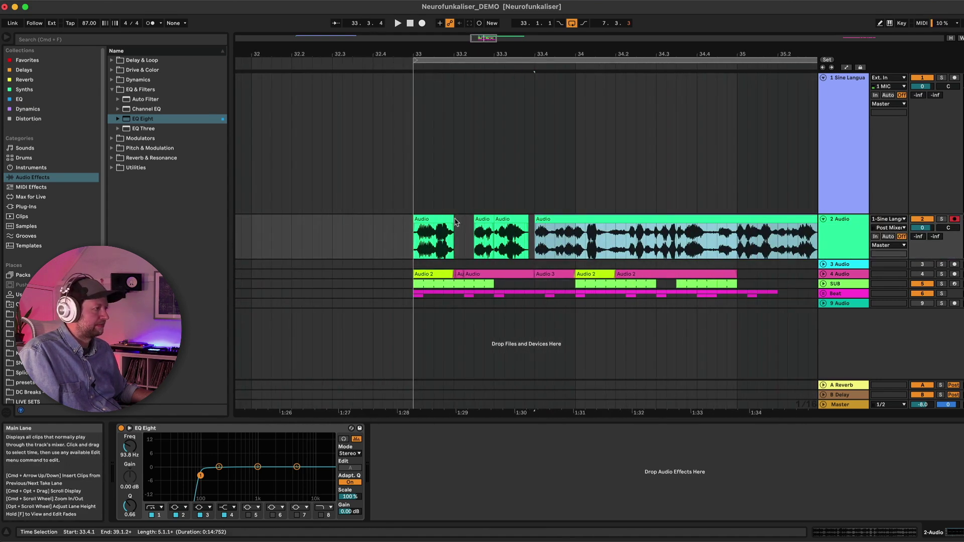
Audition the chops, then delete the leftover long clip from bar 34 onward
click(444, 217)
key(space)
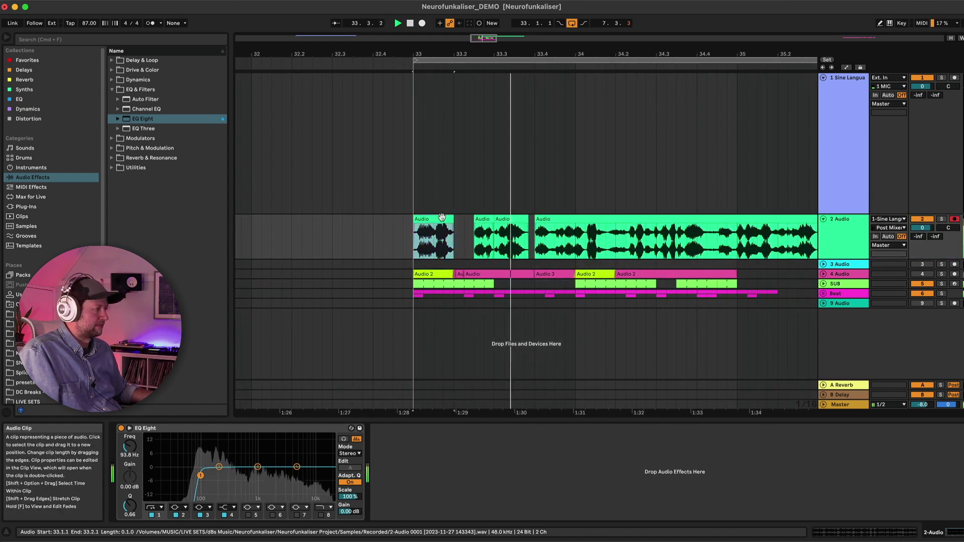
key(space)
click(577, 232)
key(shift+End)
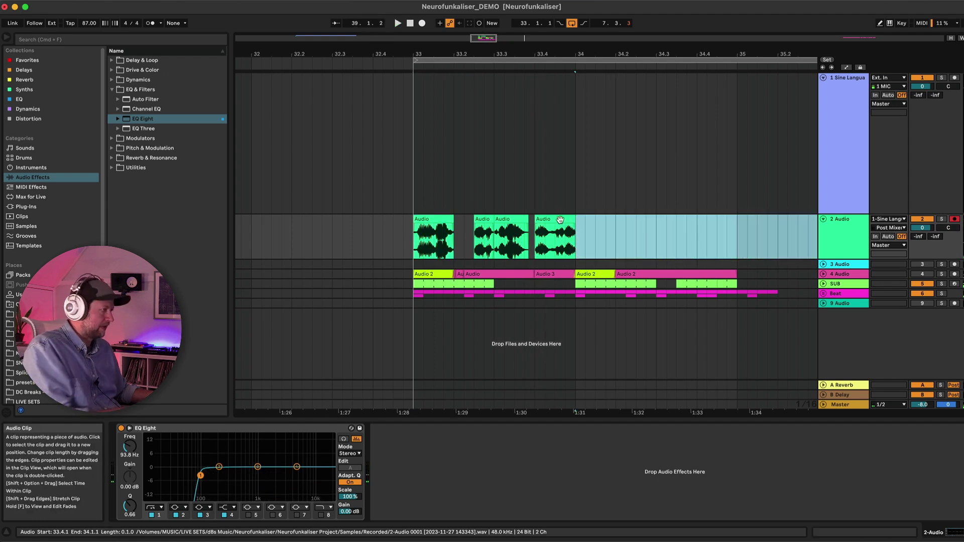
key(Delete)
Duplicate the bar 33 slices into bar 34
click(431, 217)
shift+click(542, 219)
key(super+d)
scroll(541, 218, down, 3)
scroll(542, 218, down, 1)
Loop bars 33 to 35 and play the chopped bass with the beat and sub
key(shift+Left)
key(super+l)
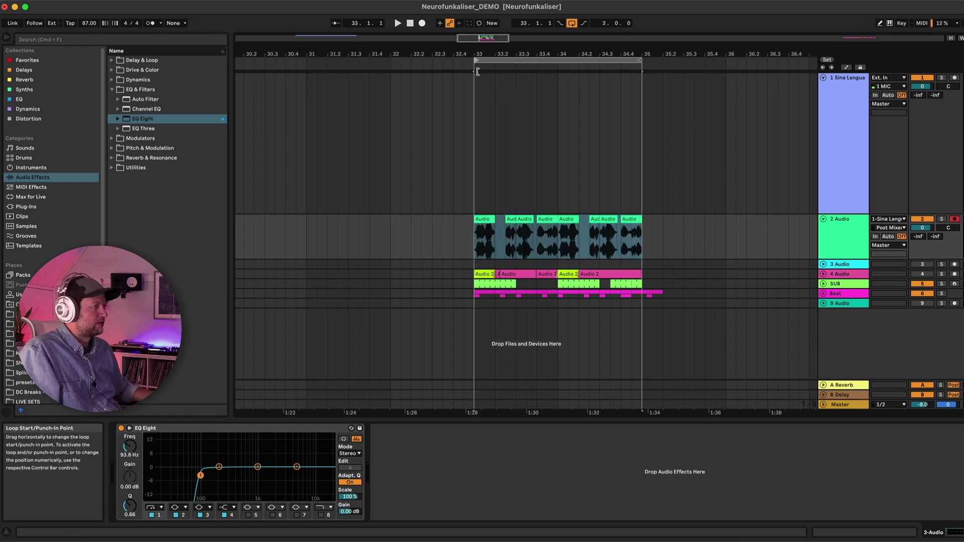
key(space)
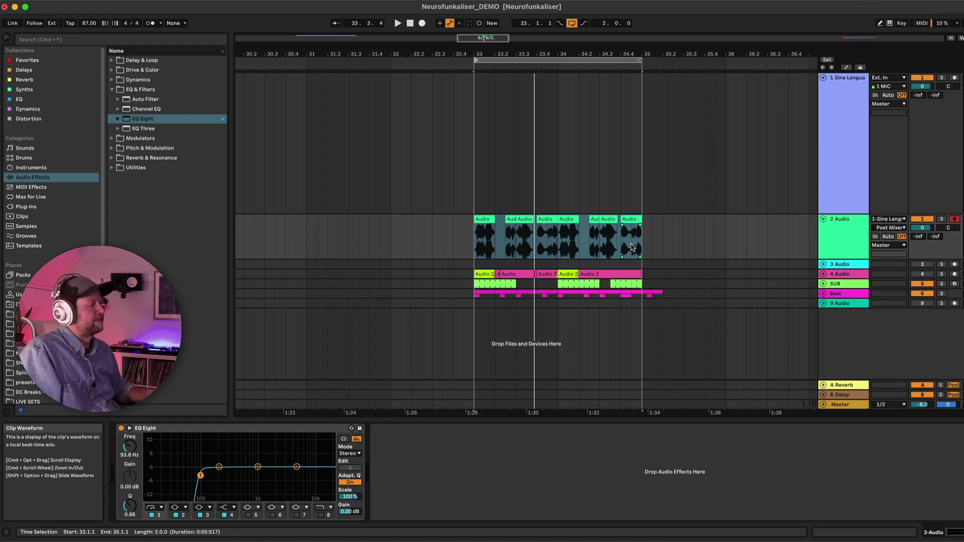
scroll(625, 246, up, 3)
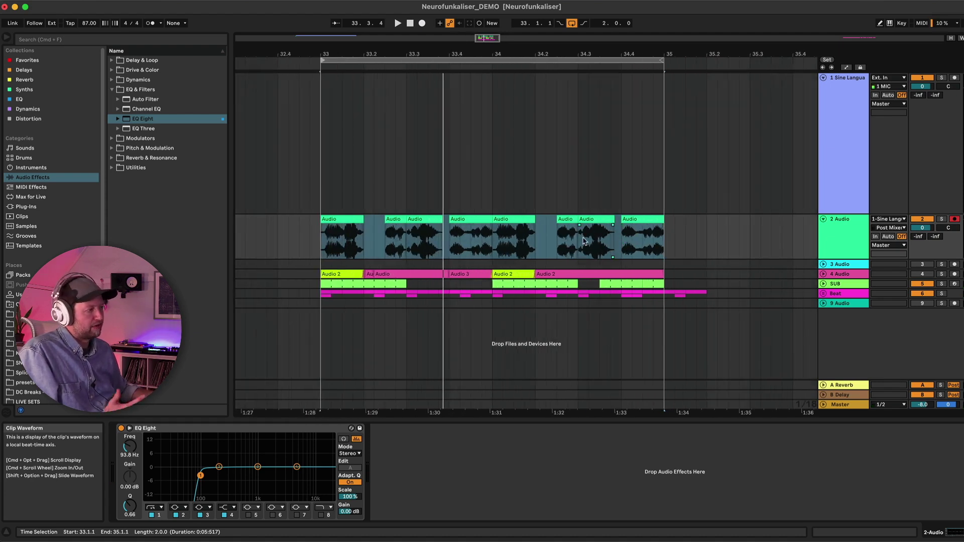